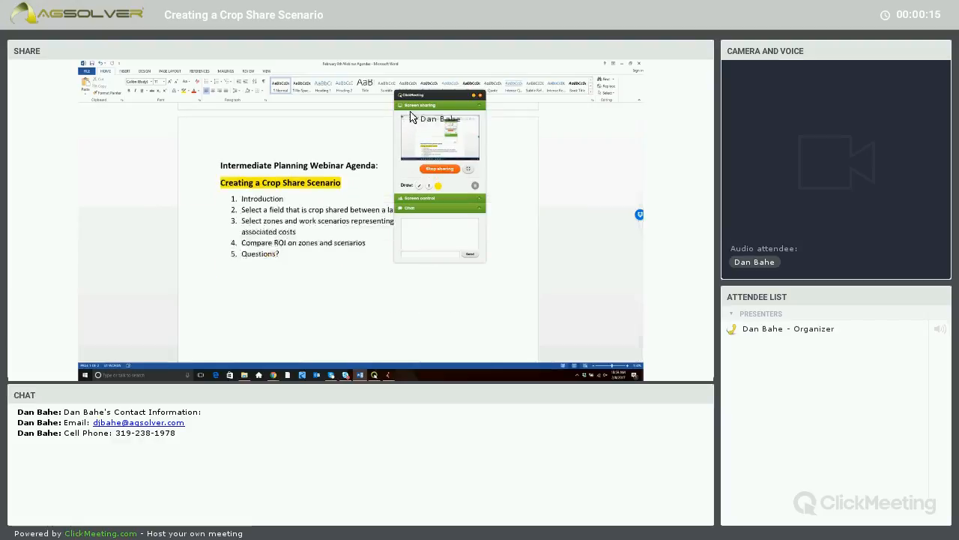
- Move the screen sharing panel away from the webinar agenda text
left_click_drag(428, 96, 575, 154)
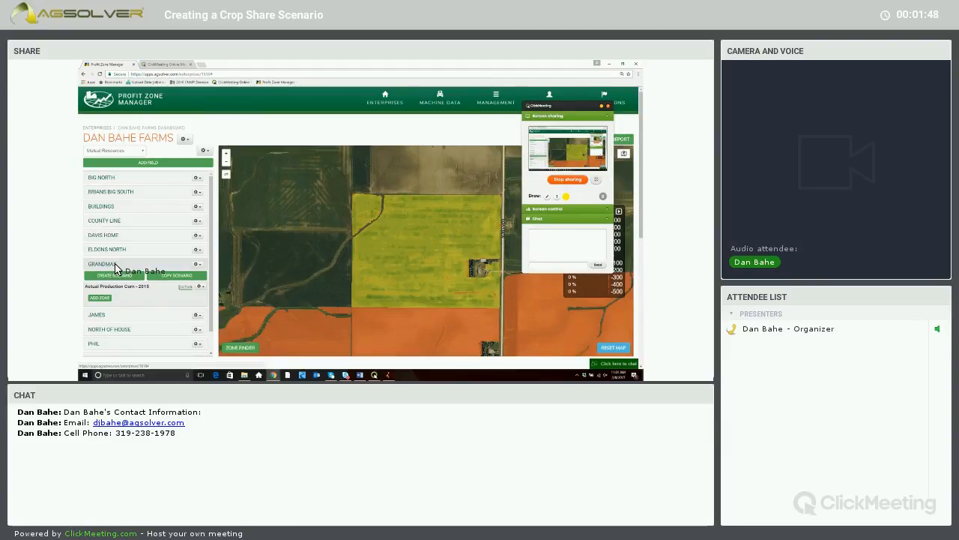
- Copy the Grandmas field's Actual Production Corn scenario as a new scenario named 2017 Corn Production Farmer Crop Share
left_click(178, 277)
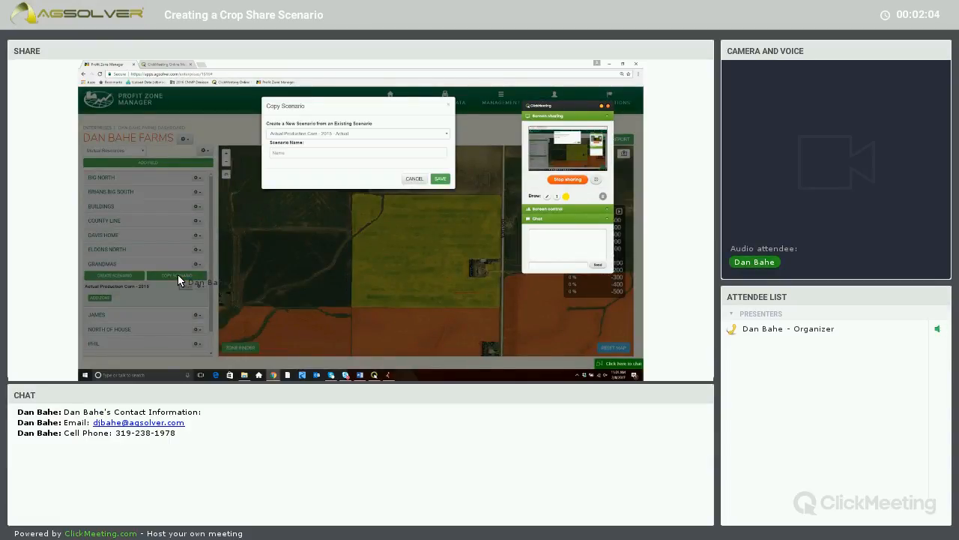
left_click(303, 154)
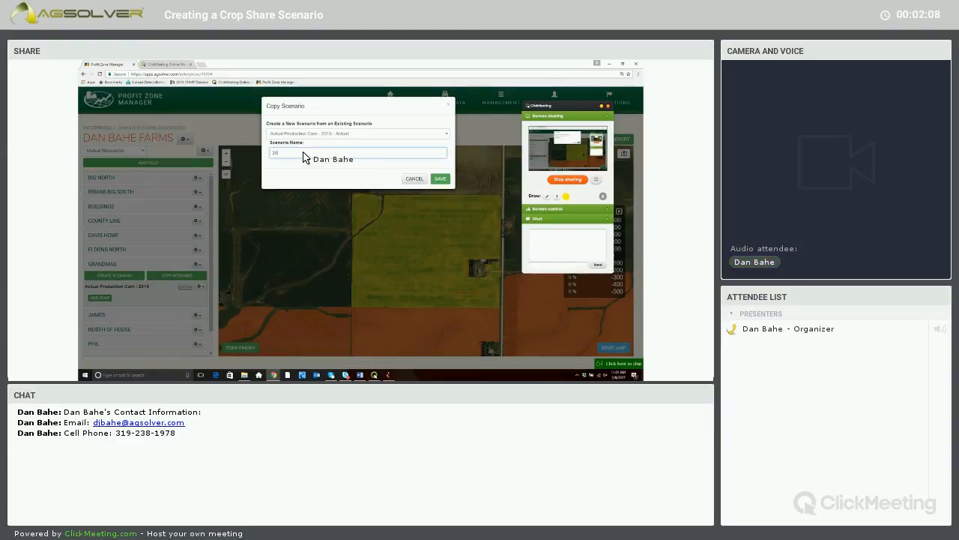
type("2017 Corn Projection Opportor")
key("BackSpace")
key("BackSpace")
key("BackSpace")
key("BackSpace")
key("BackSpace")
key("BackSpace")
key("BackSpace")
key("BackSpace")
key("BackSpace")
type("Corn Production Farmer Crop Share")
left_click(439, 180)
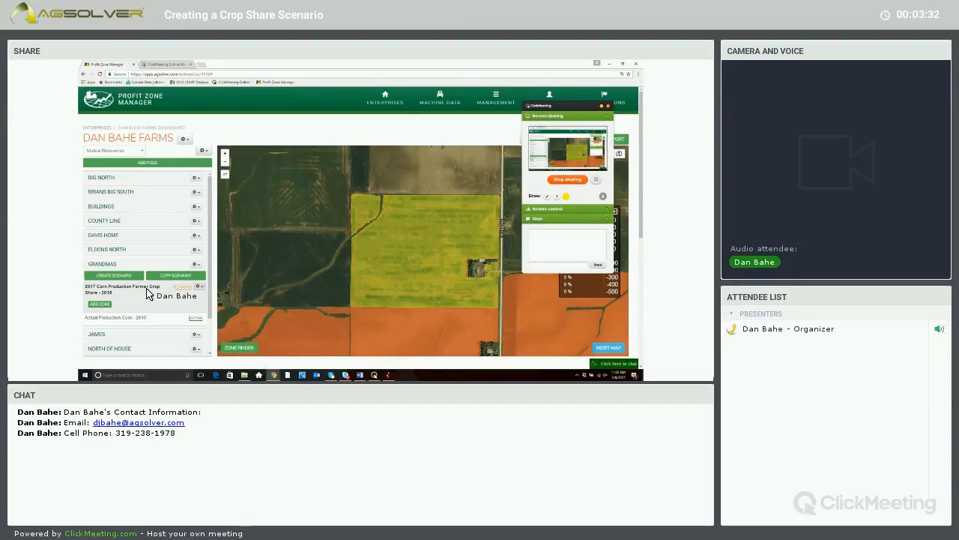
- Open the budget of the 2017 Corn Production Farmer Crop Share scenario and set the commodity price to 3.50 $/bu
left_click(198, 287)
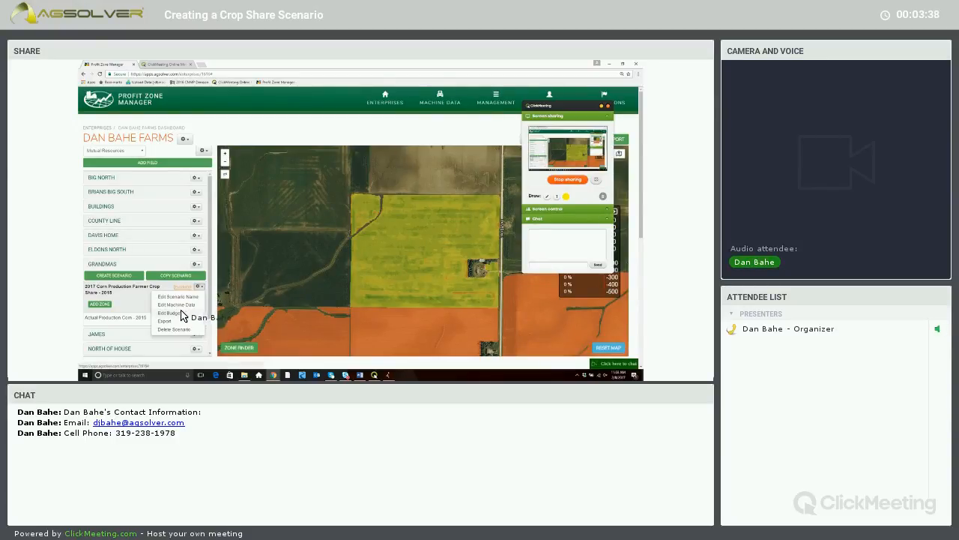
left_click(182, 314)
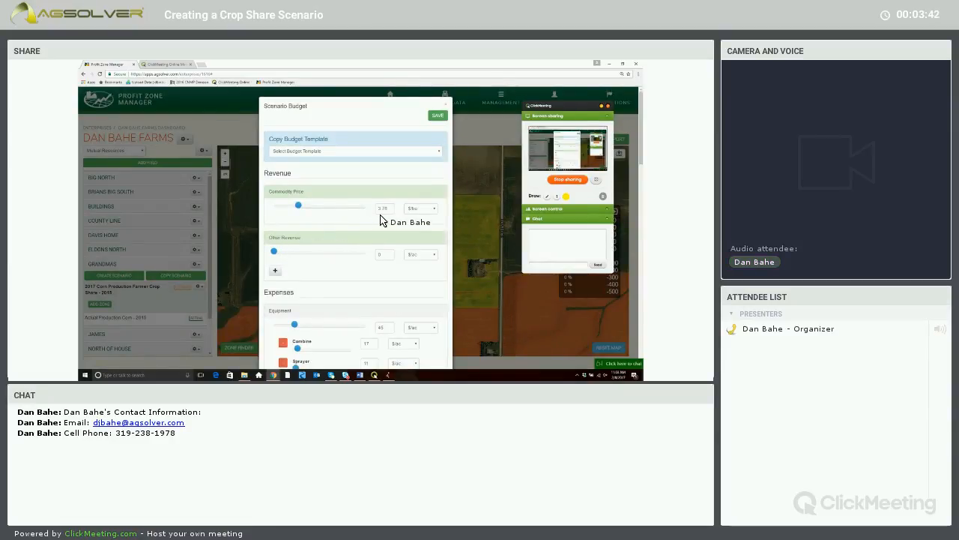
scroll(392, 183, "down", 1)
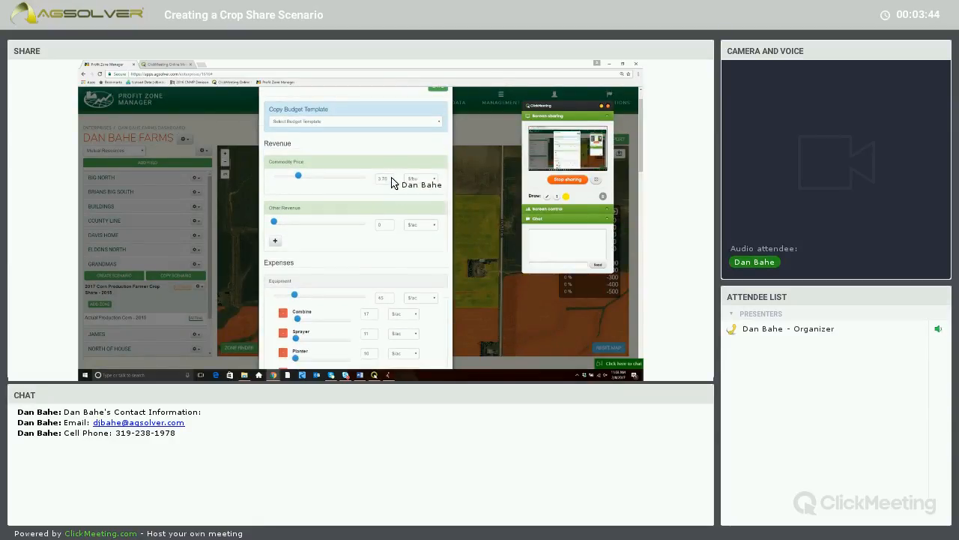
left_click(391, 183)
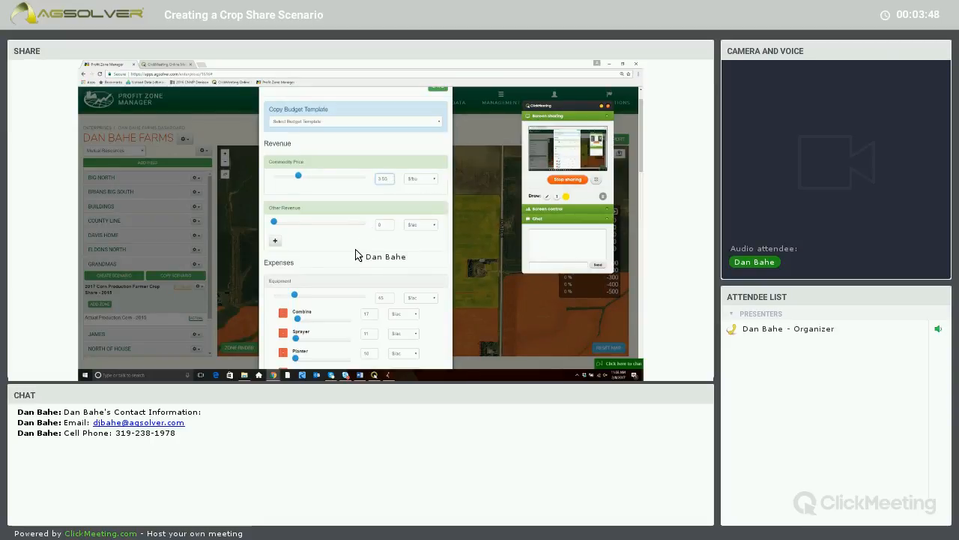
- Delete the Combine, Sprayer, Planter, Grain Cart and Anhydrous subcategories from the Equipment expenses
scroll(326, 261, "down", 2)
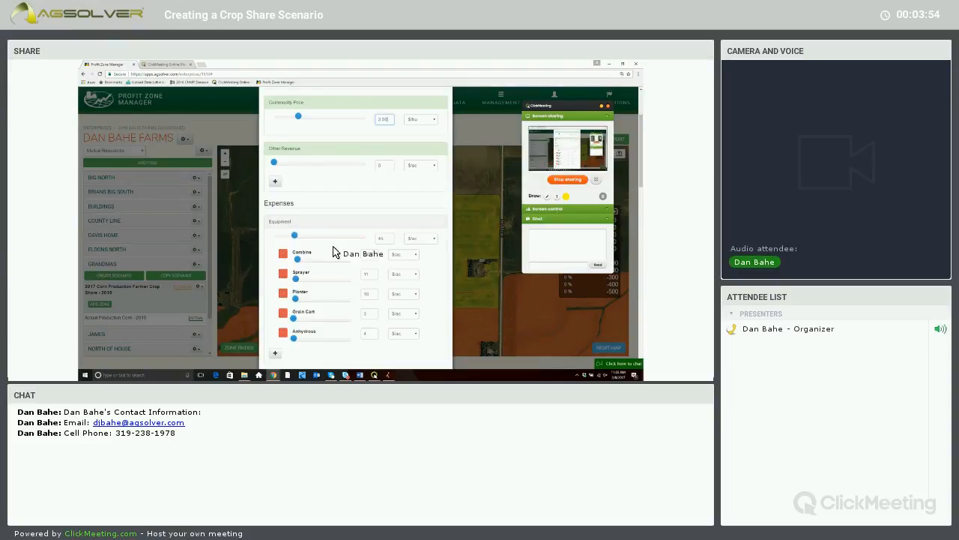
left_click(284, 253)
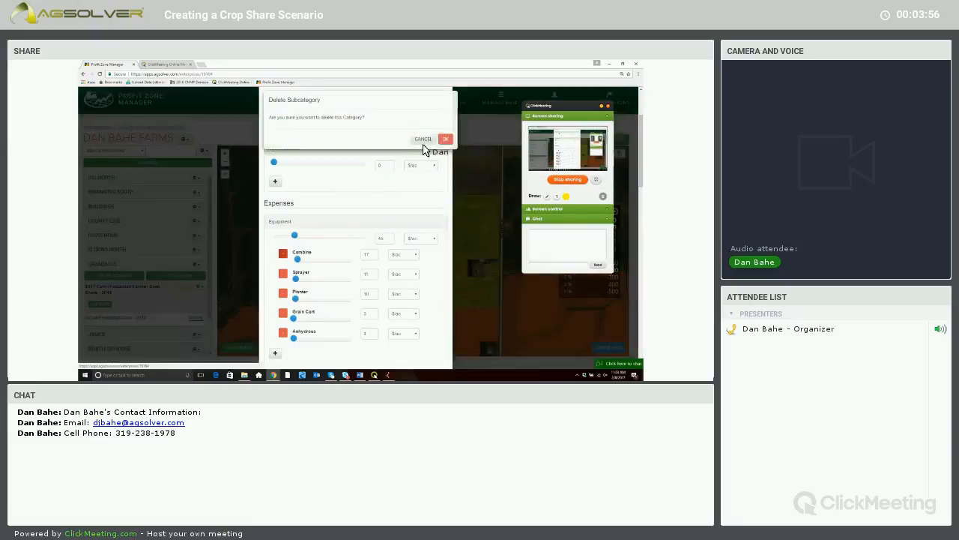
left_click(445, 145)
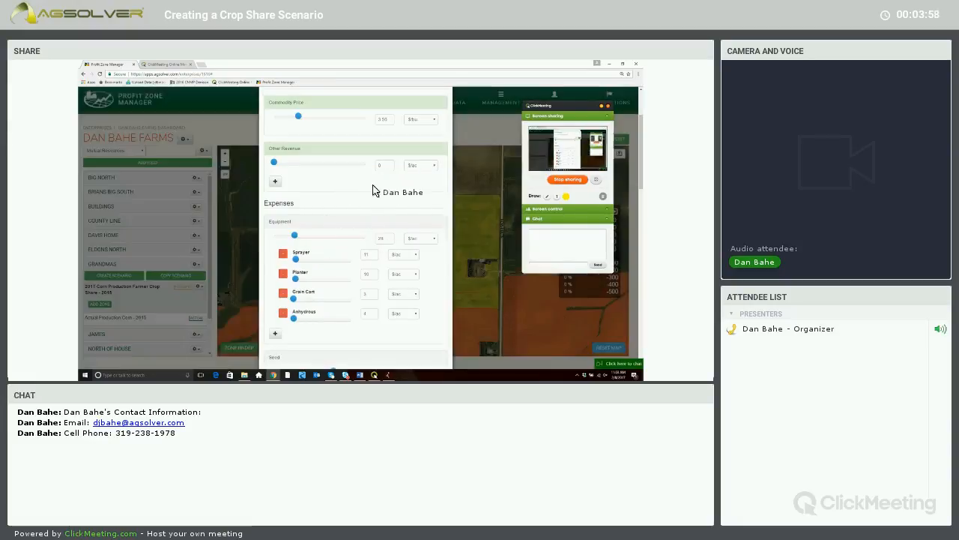
left_click(283, 254)
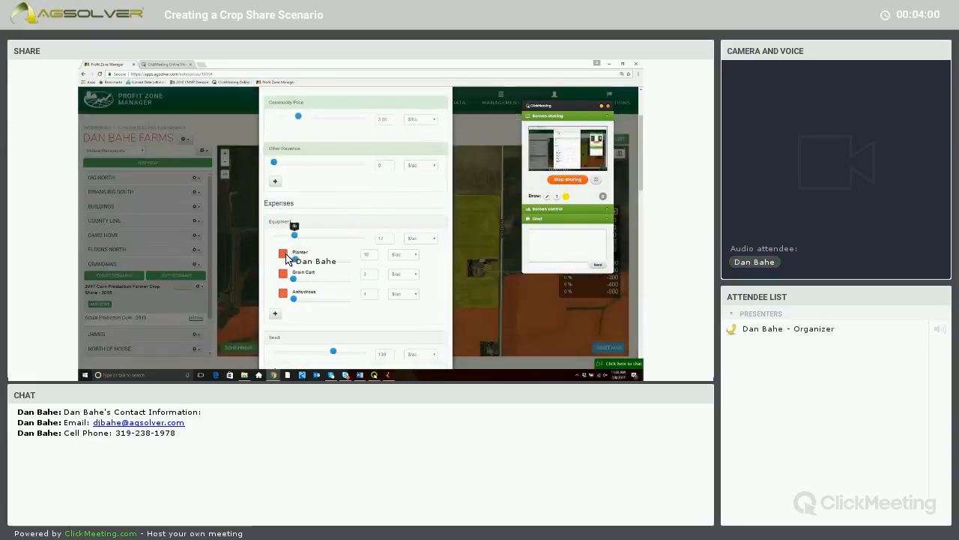
left_click(283, 255)
left_click(445, 146)
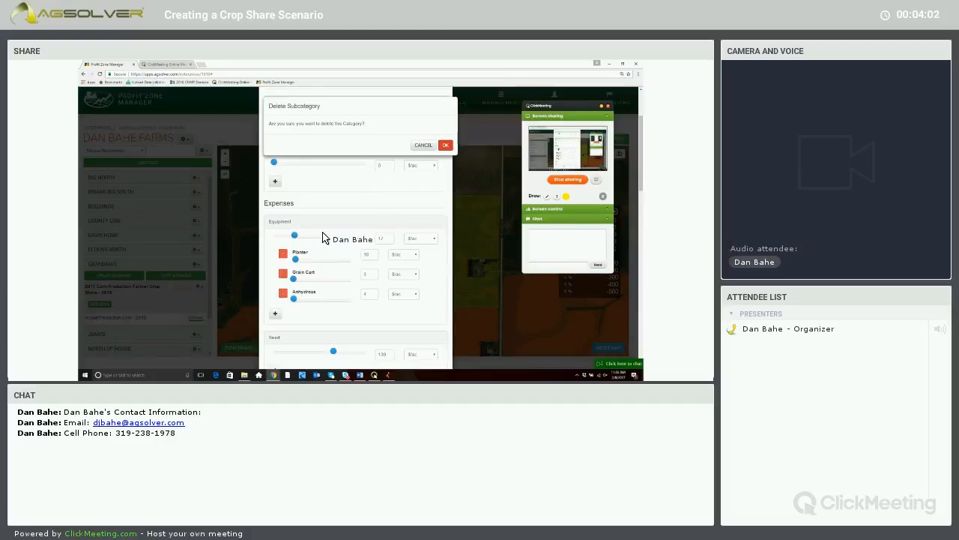
left_click(283, 253)
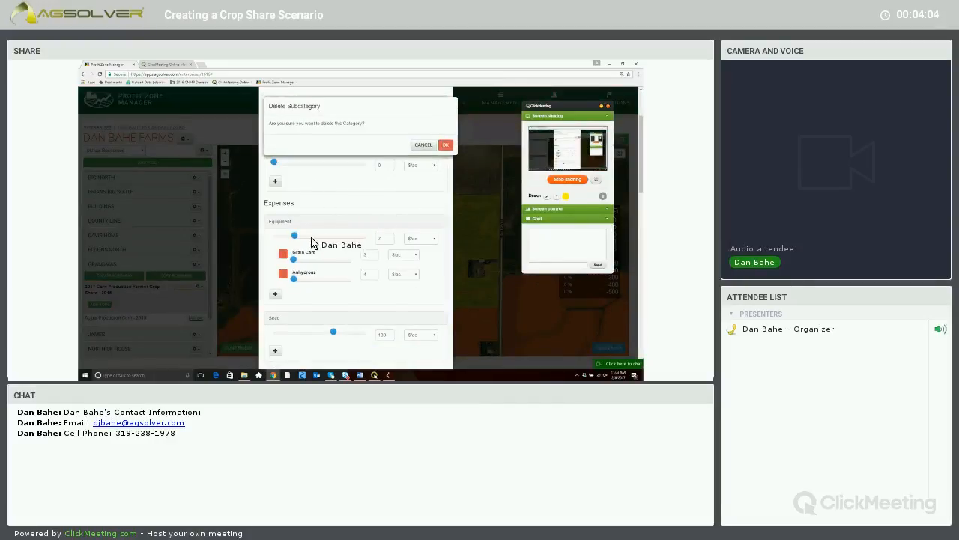
left_click(445, 145)
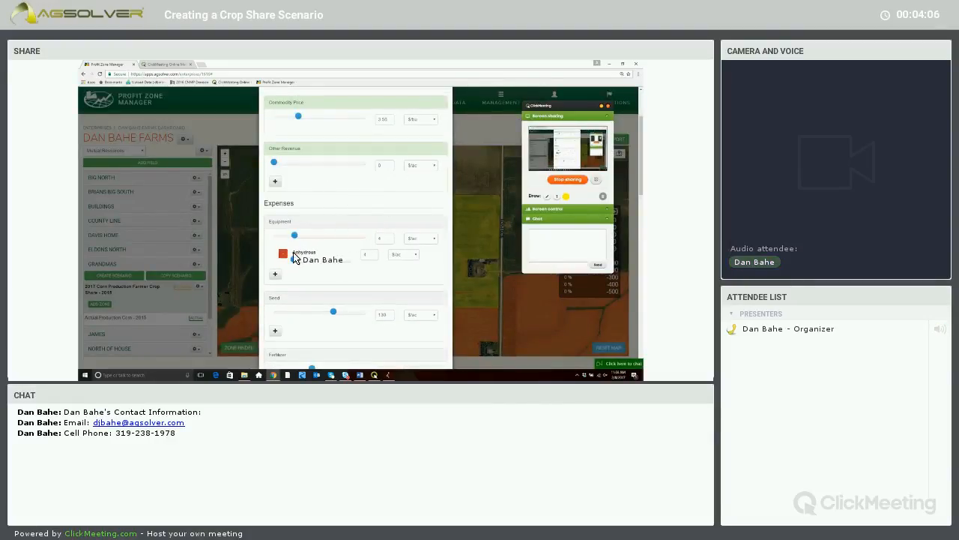
left_click(445, 145)
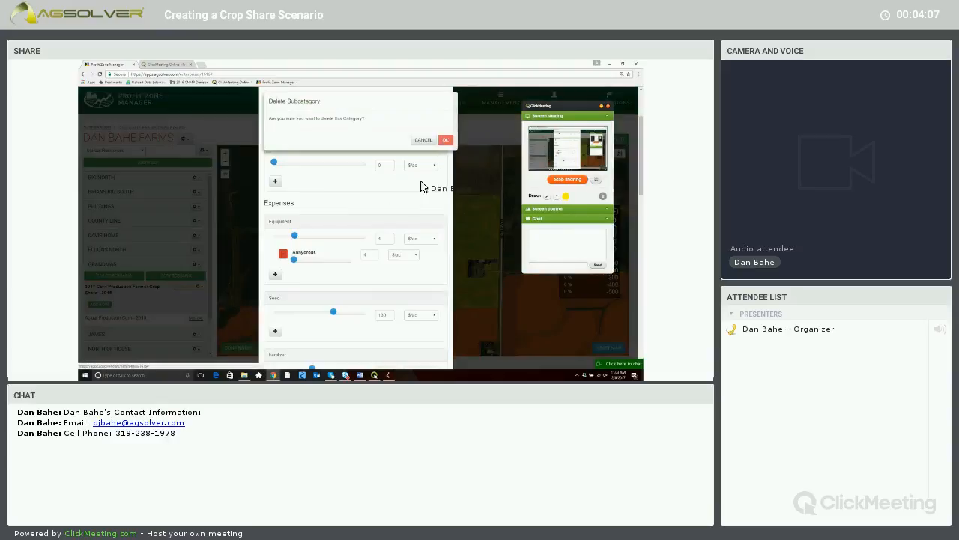
- Set the total Equipment expense to 85 $/ac
double_click(385, 240)
type("0")
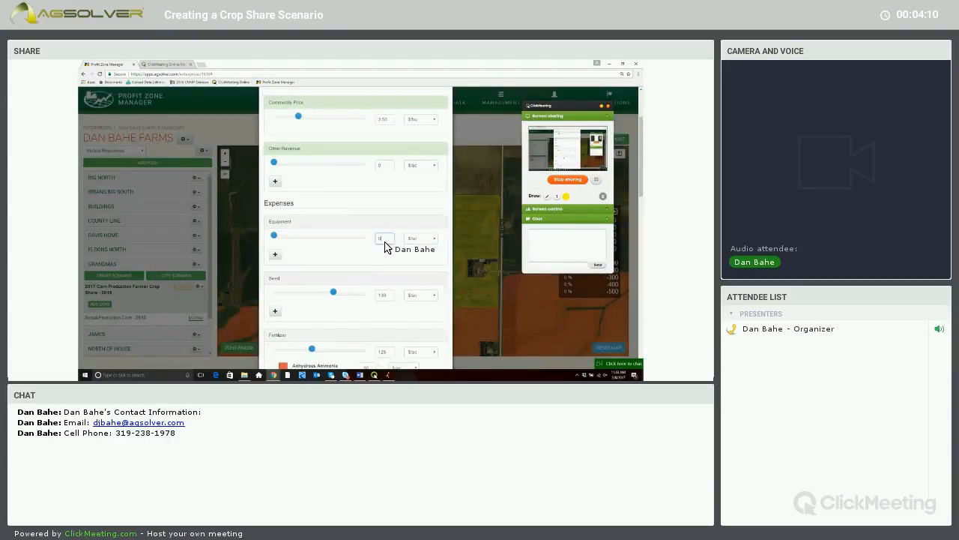
type("85")
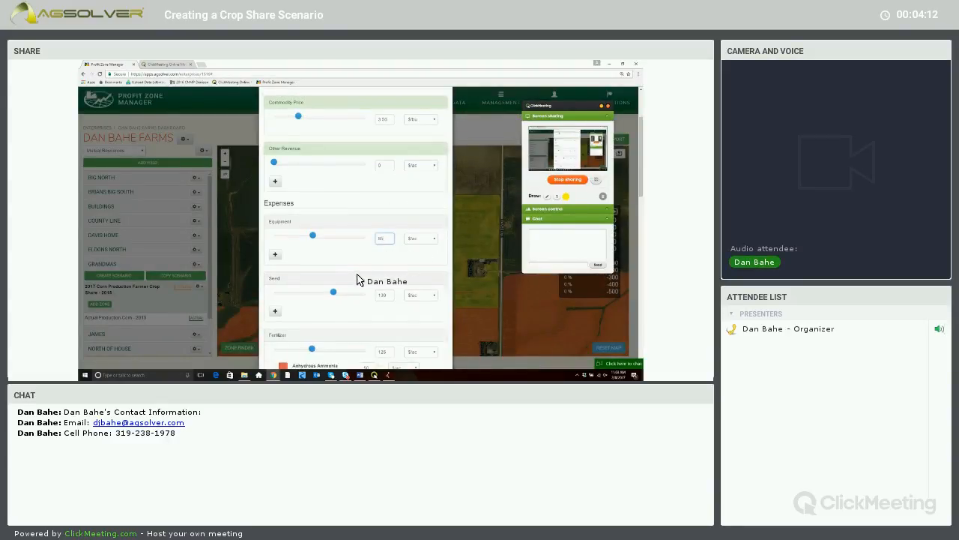
- Reduce the Seed and Fertilizer expenses to 0 $/ac
scroll(343, 268, "down", 1)
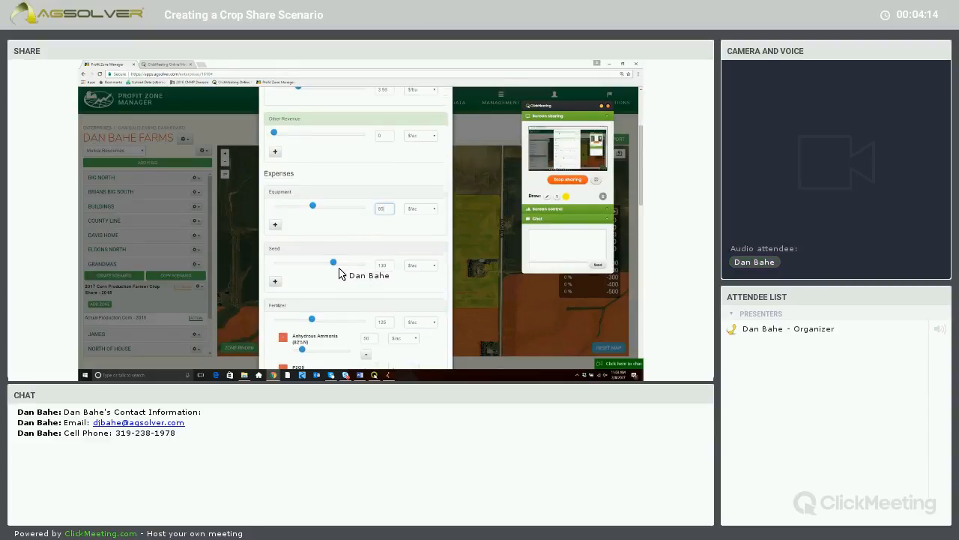
scroll(339, 247, "down", 1)
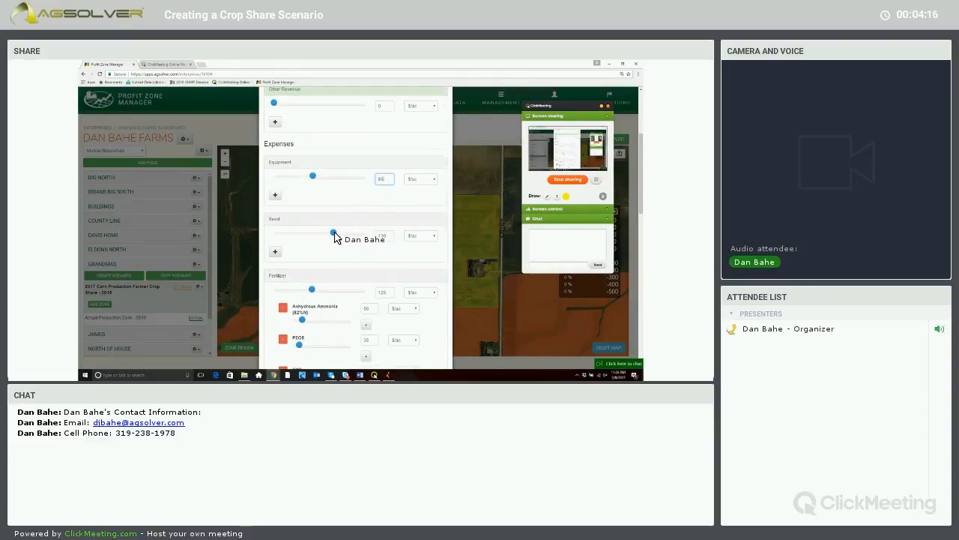
left_click_drag(334, 234, 274, 242)
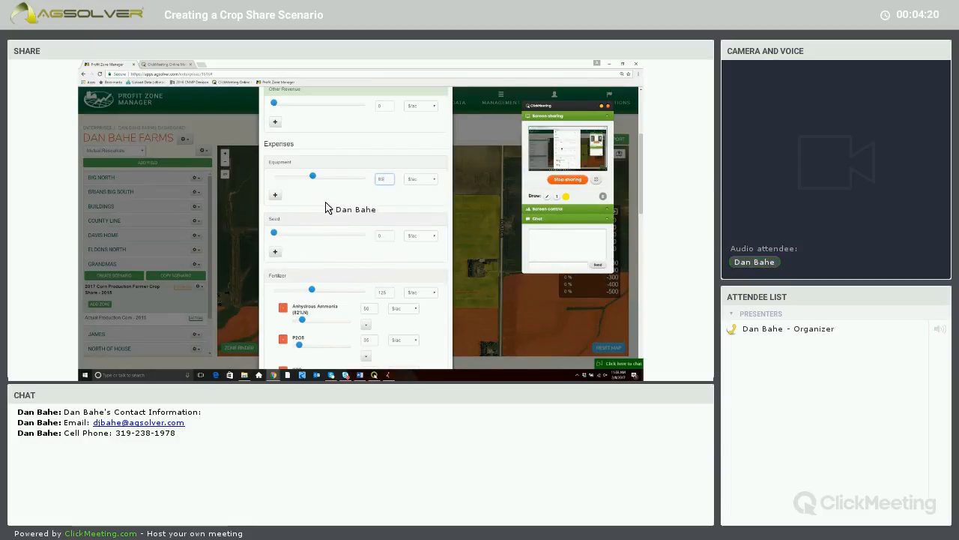
scroll(328, 209, "down", 3)
left_click_drag(312, 200, 269, 211)
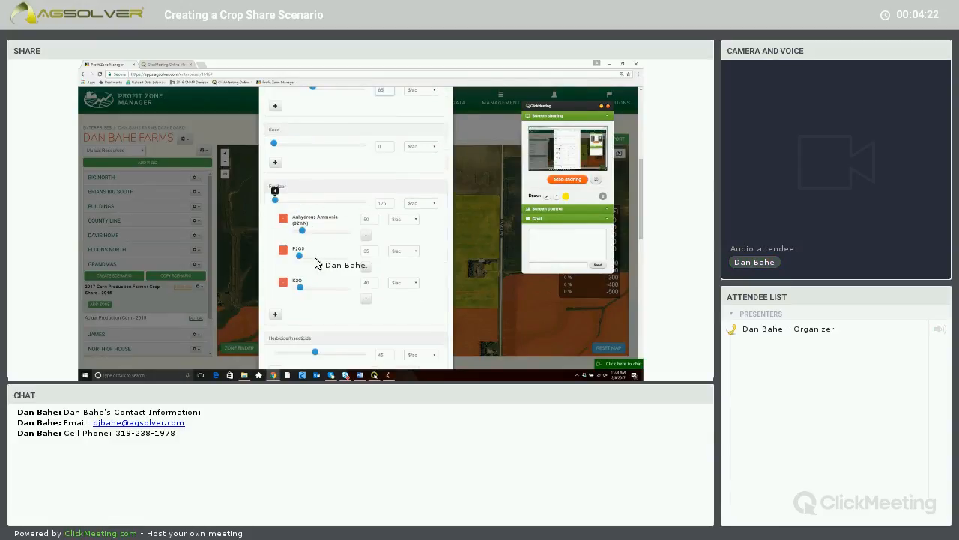
- Reduce the Herbicide/Insecticide, Insurance and Interest expenses to 0 $/ac
scroll(323, 271, "down", 3)
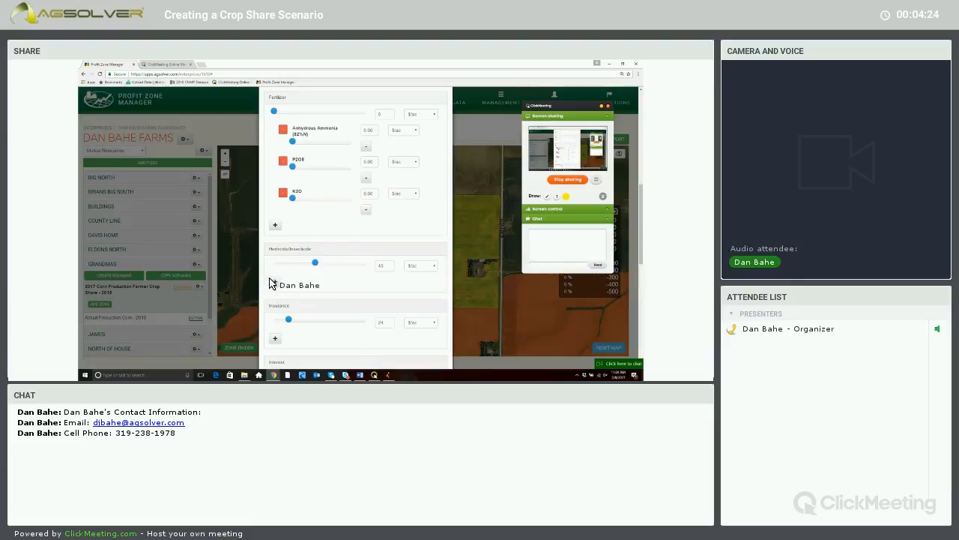
left_click_drag(314, 263, 274, 264)
scroll(295, 267, "down", 3)
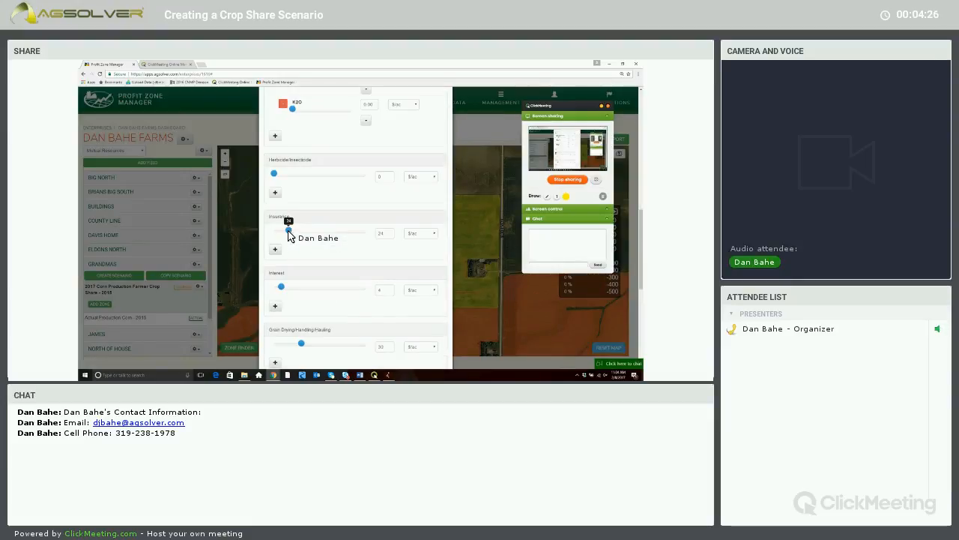
left_click_drag(288, 230, 262, 236)
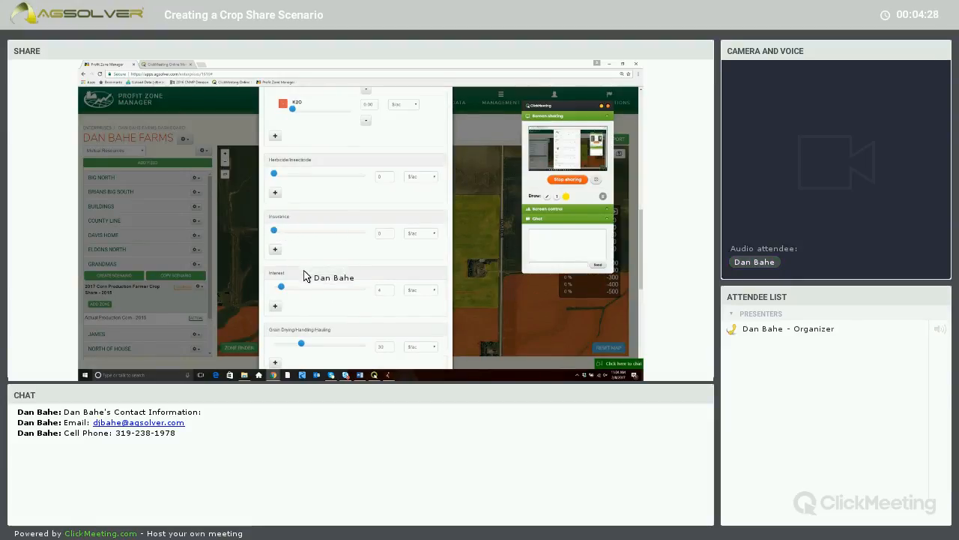
scroll(294, 227, "down", 3)
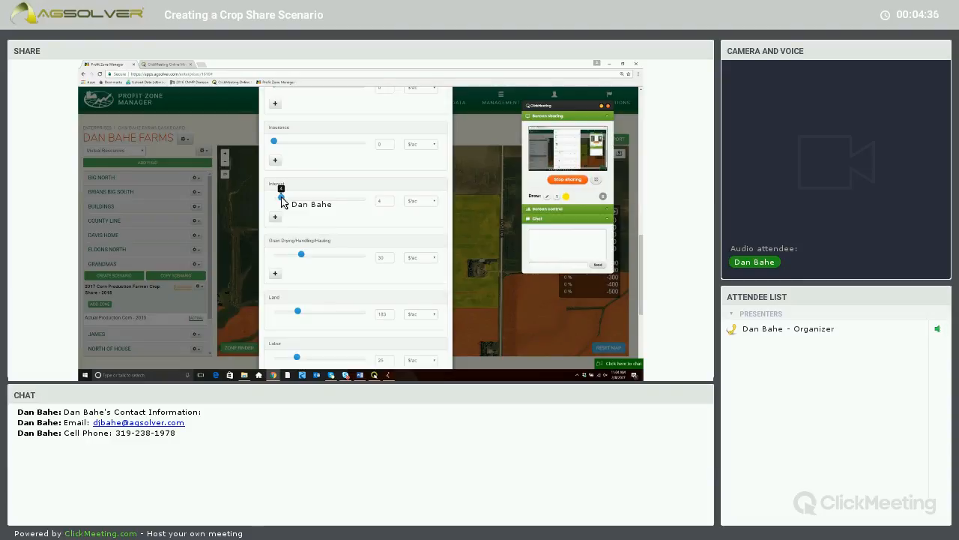
left_click_drag(281, 197, 271, 199)
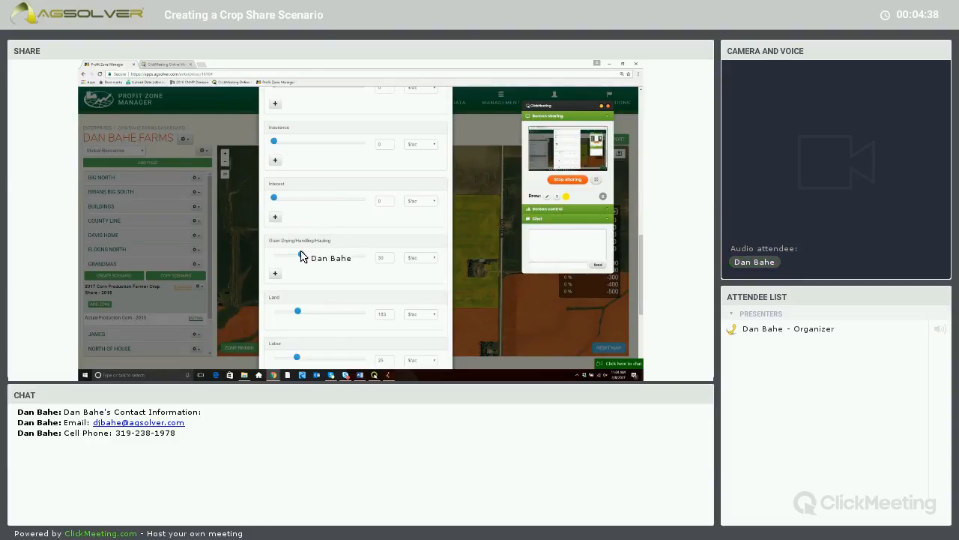
- Set the Grain Drying/Handling/Hauling expense to 40 $/ac and reduce the Land expense to 0
mouse_move(303, 258)
left_mouse_down()
mouse_move(277, 258)
mouse_move(290, 260)
left_mouse_up()
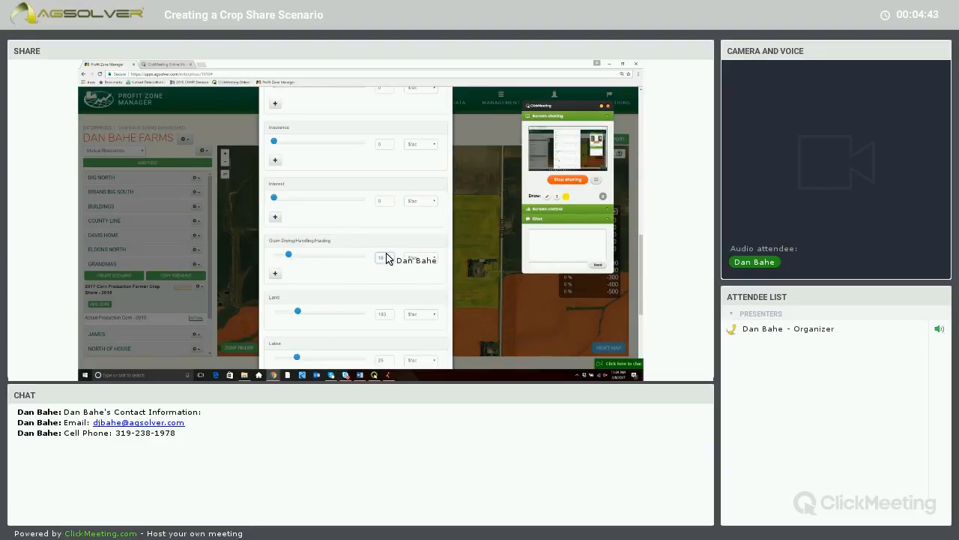
type("40")
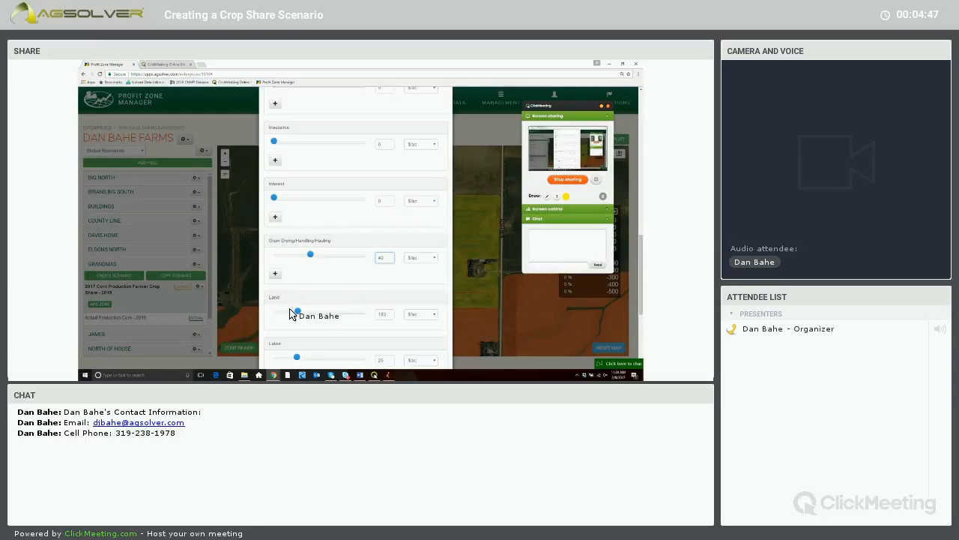
left_click_drag(296, 310, 272, 312)
- Set the Labor expense to 30 $/ac and save the scenario budget
scroll(297, 303, "down", 2)
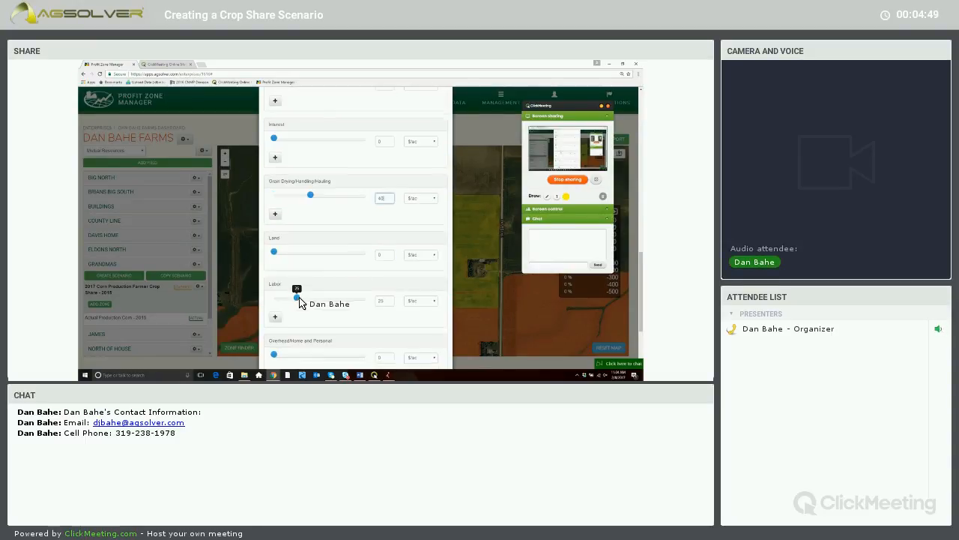
left_click(385, 299)
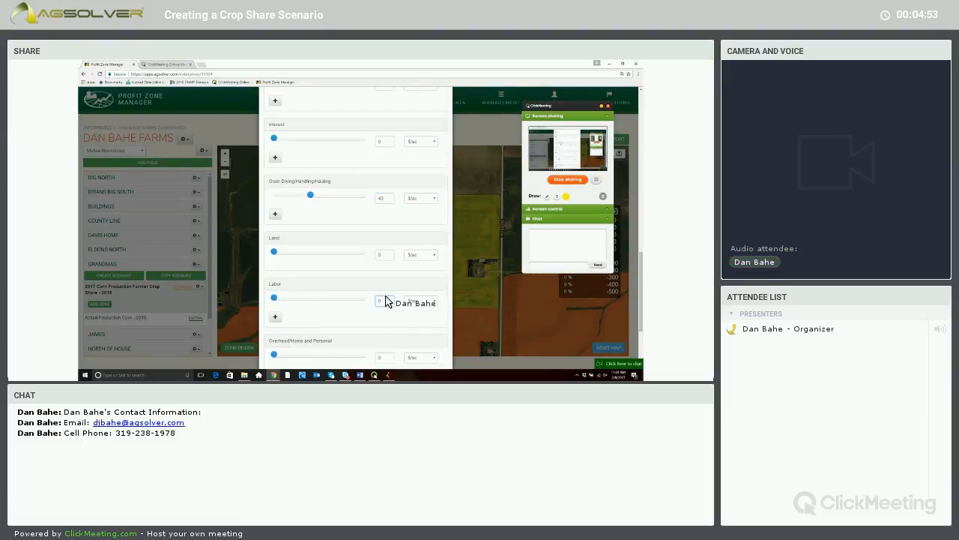
type("30")
scroll(388, 307, "down", 4)
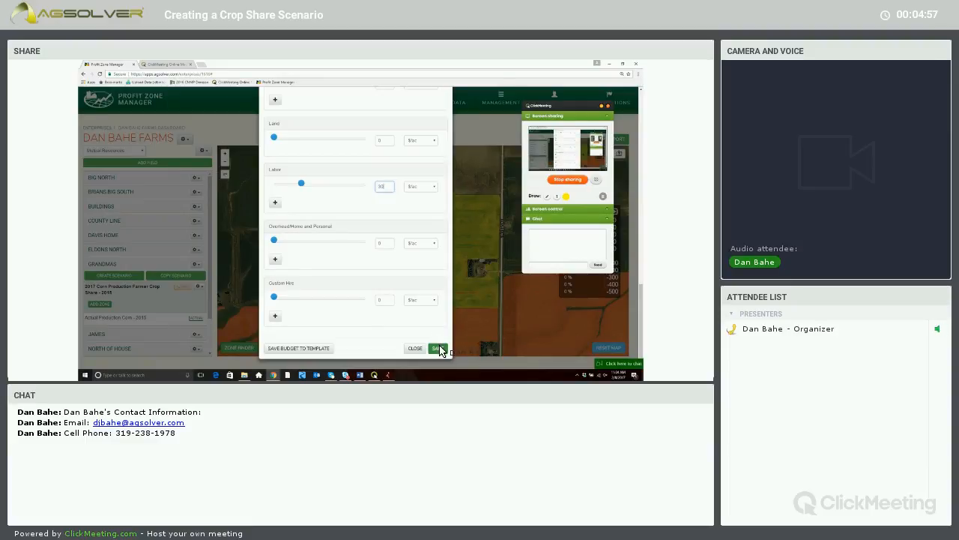
left_click(439, 349)
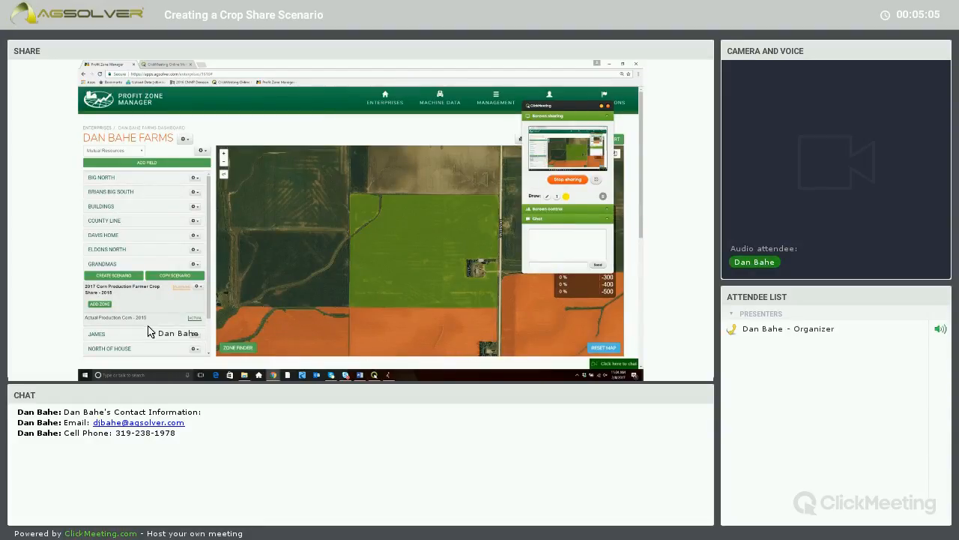
- Add a zone covering the whole Grandmas field to the farmer crop share scenario, with its target yield at -70%, and save it
left_click(105, 304)
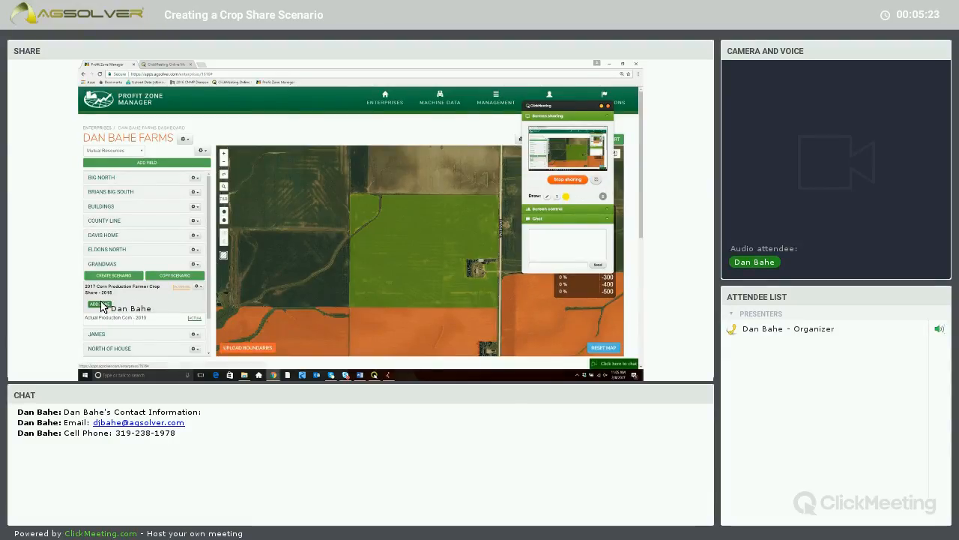
left_click(223, 255)
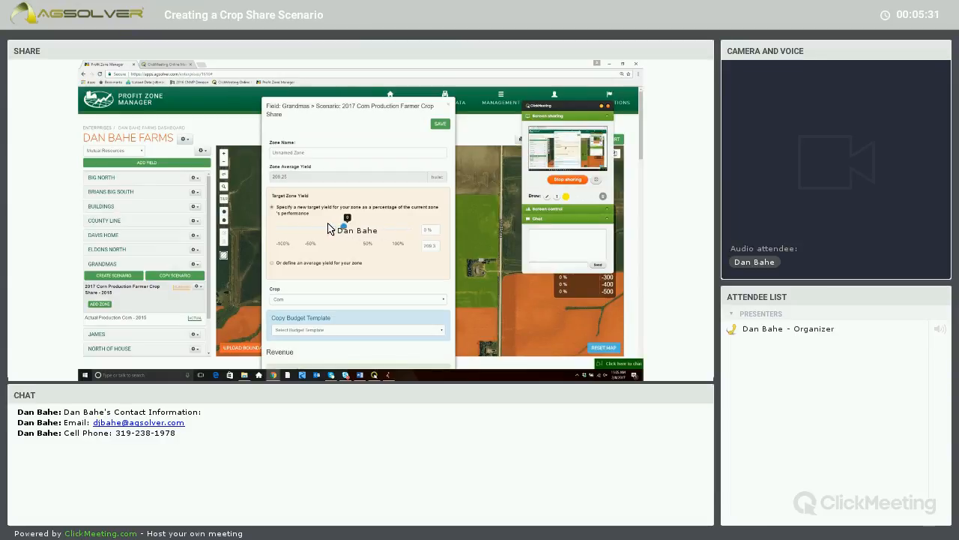
left_click_drag(341, 231, 296, 231)
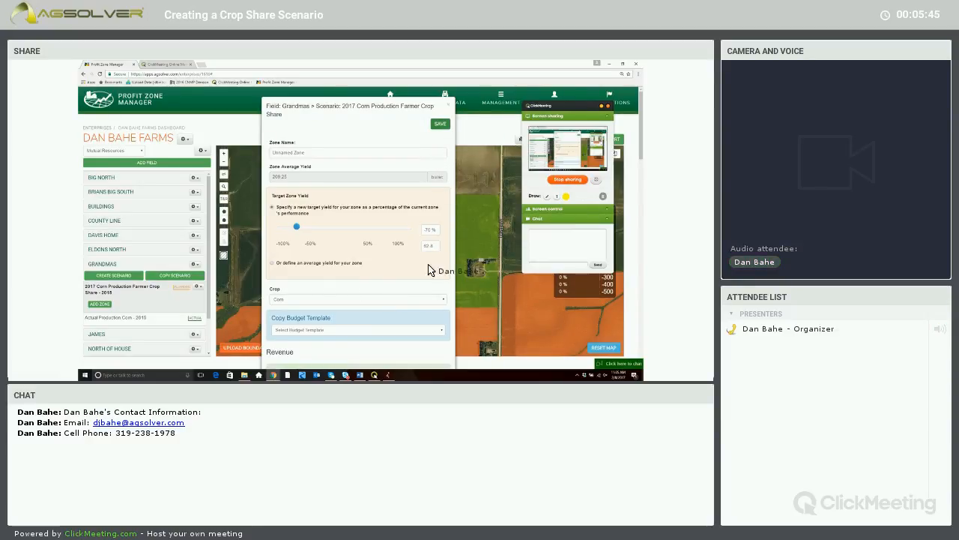
scroll(417, 331, "down", 1)
scroll(418, 330, "down", 10)
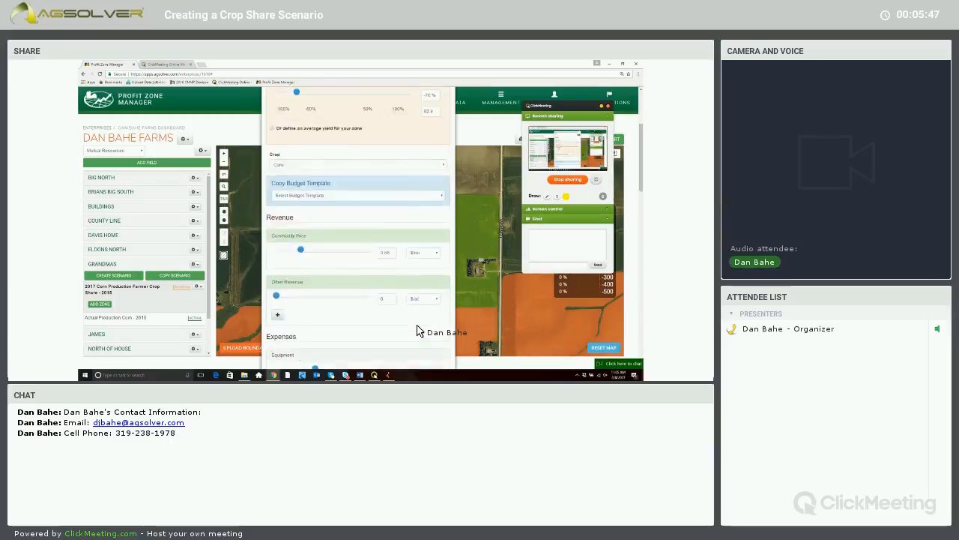
scroll(417, 331, "down", 6)
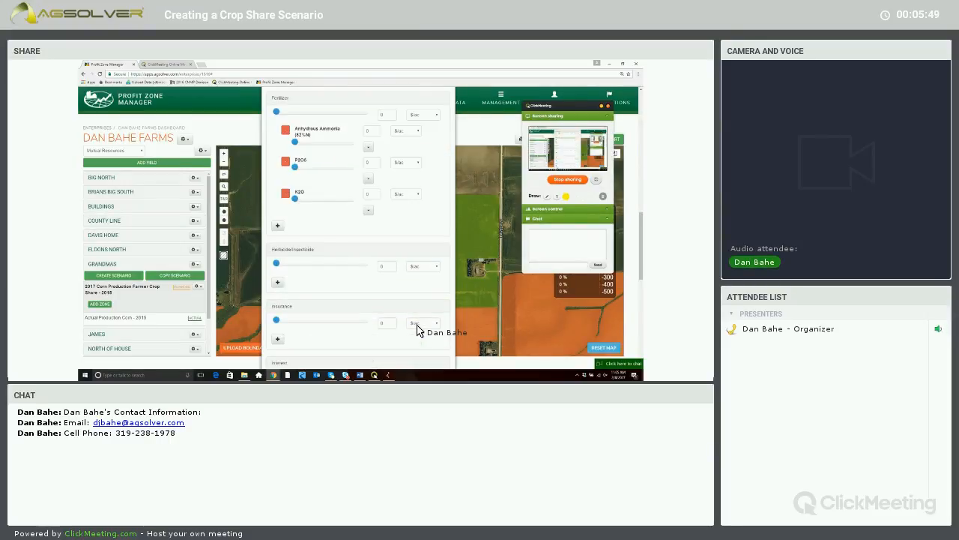
scroll(440, 348, "down", 8)
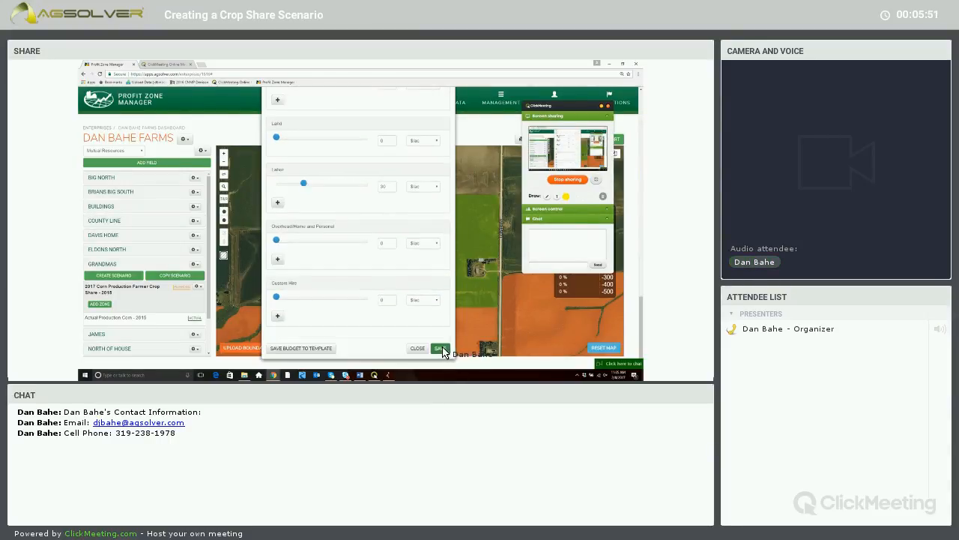
left_click(440, 349)
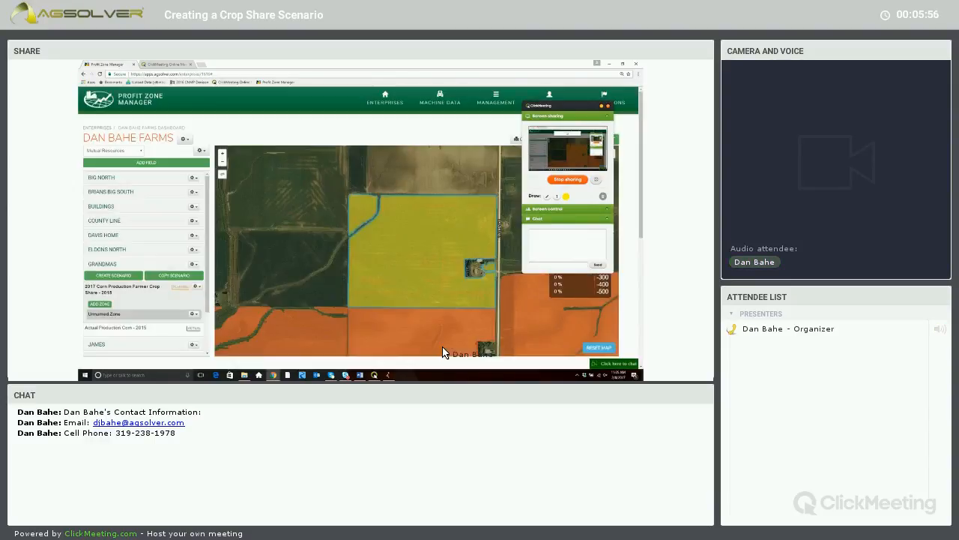
- Review the new zone's performance, and copy the farmer scenario as "2017 Corn Production Landowner Crop Share"
left_click_drag(643, 160, 643, 240)
scroll(643, 247, "down", 2)
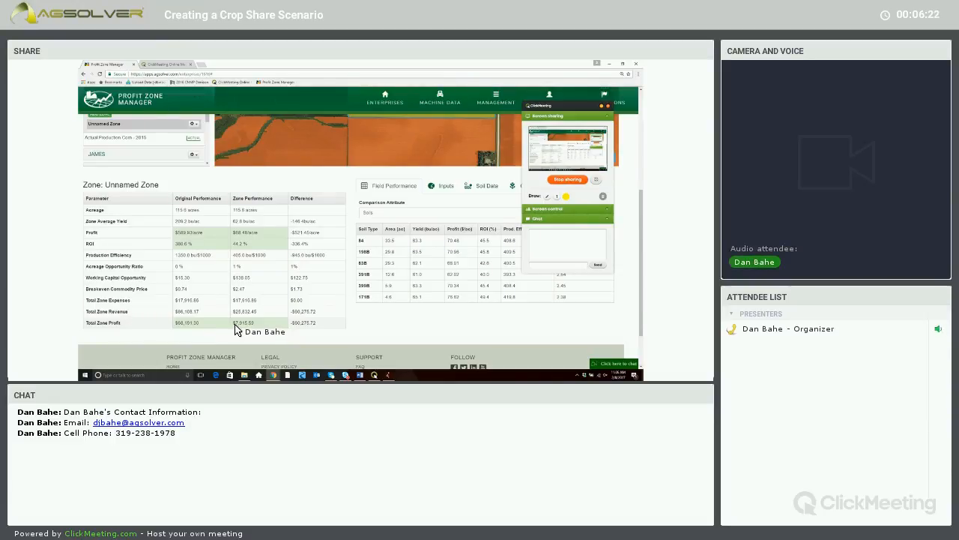
scroll(225, 322, "up", 4)
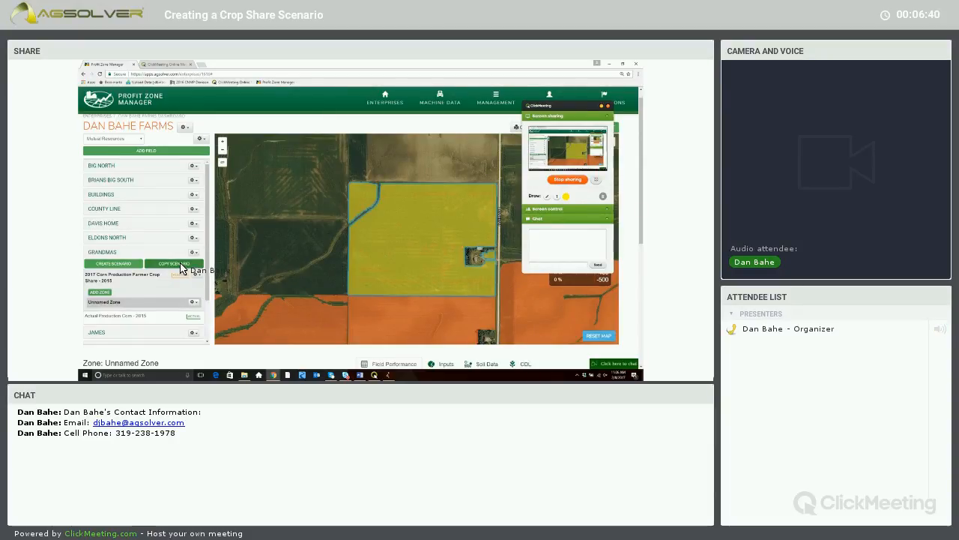
left_click(185, 264)
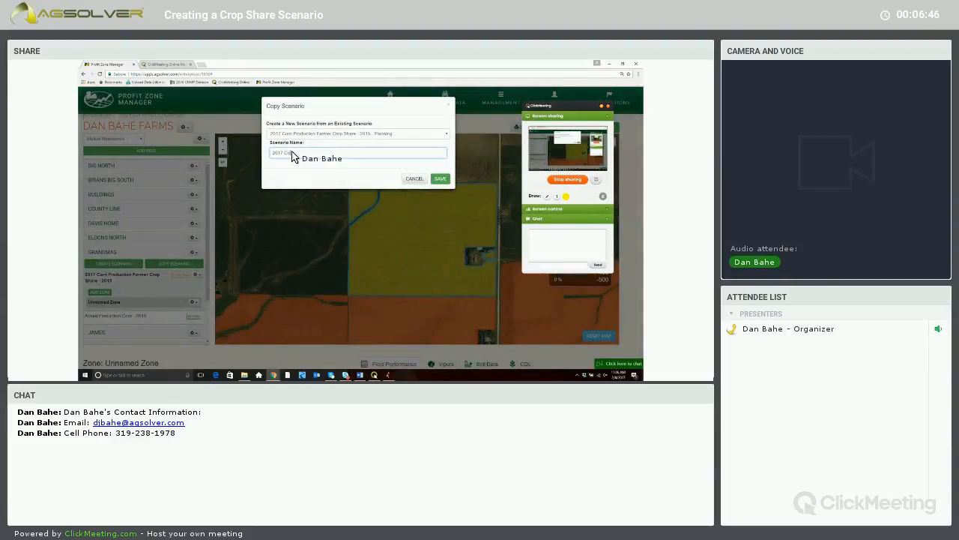
type("uctio")
type("n Landowner Crop Share")
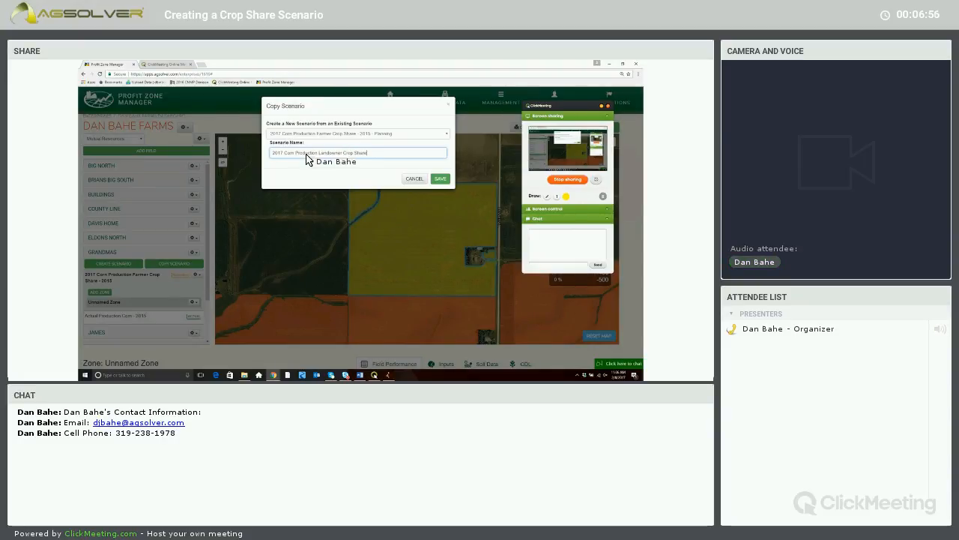
left_click(445, 180)
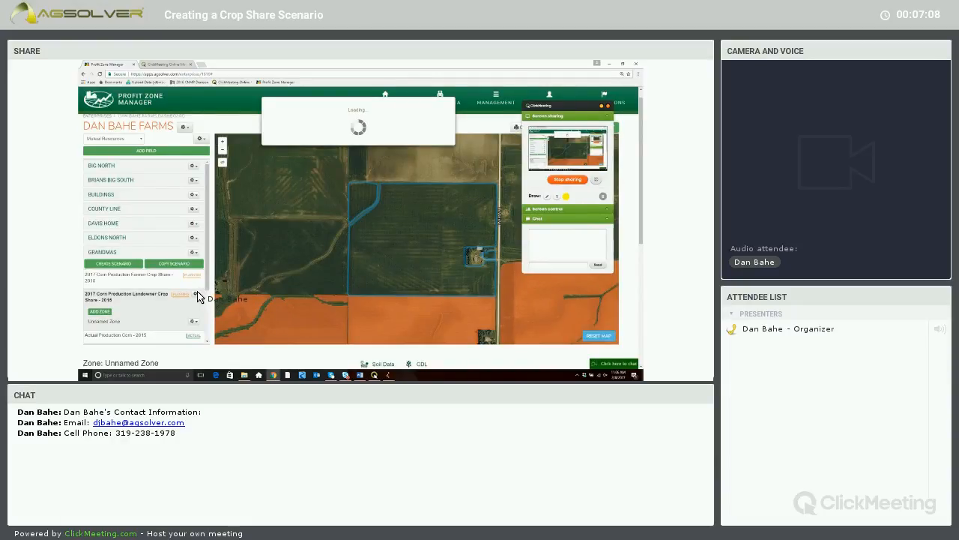
- Edit the landowner scenario's budget, setting the Equipment expense to 0 and the Seed expense to 115 $/ac
left_click(197, 294)
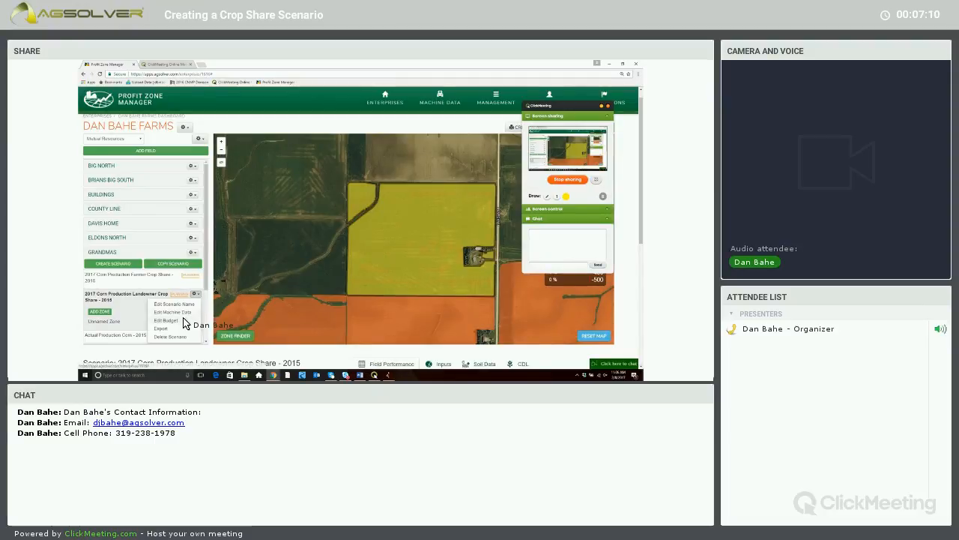
left_click(182, 318)
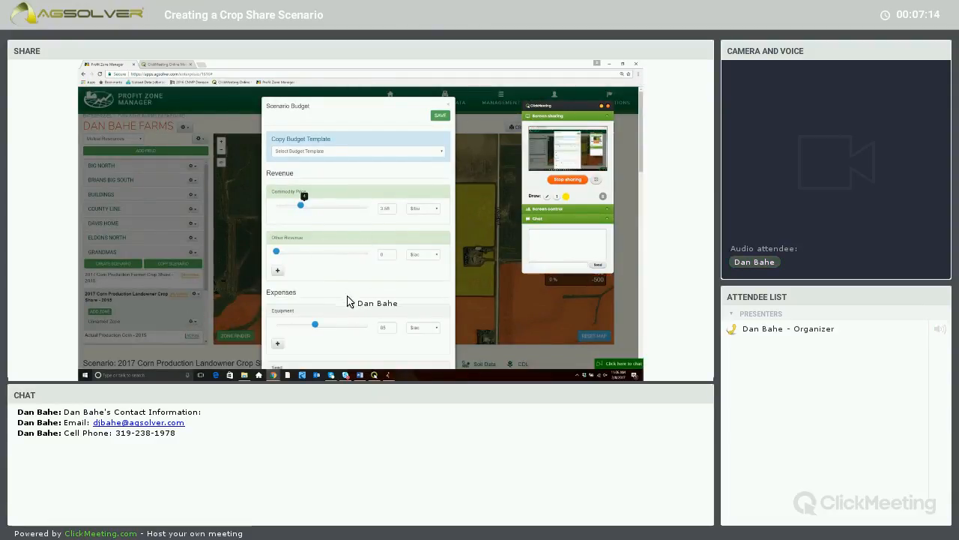
scroll(341, 283, "down", 3)
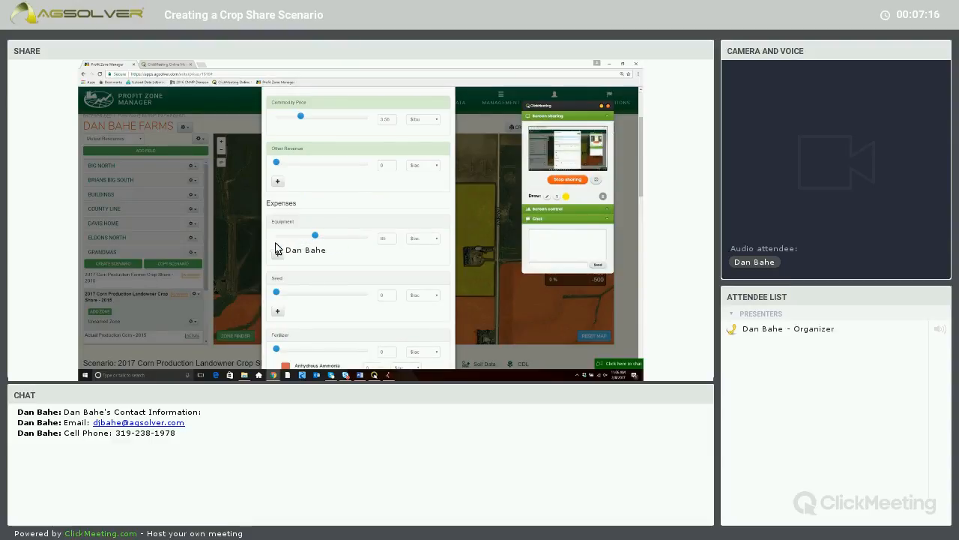
left_click(395, 295)
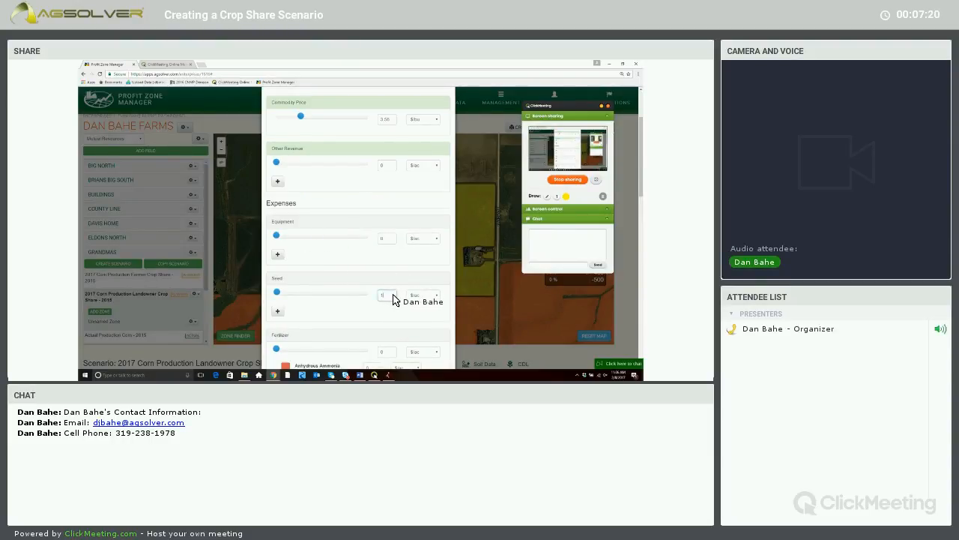
- Delete the Anhydrous Ammonia, P2O5 and K2O subcategories from the Fertilizer expense
scroll(396, 239, "down", 2)
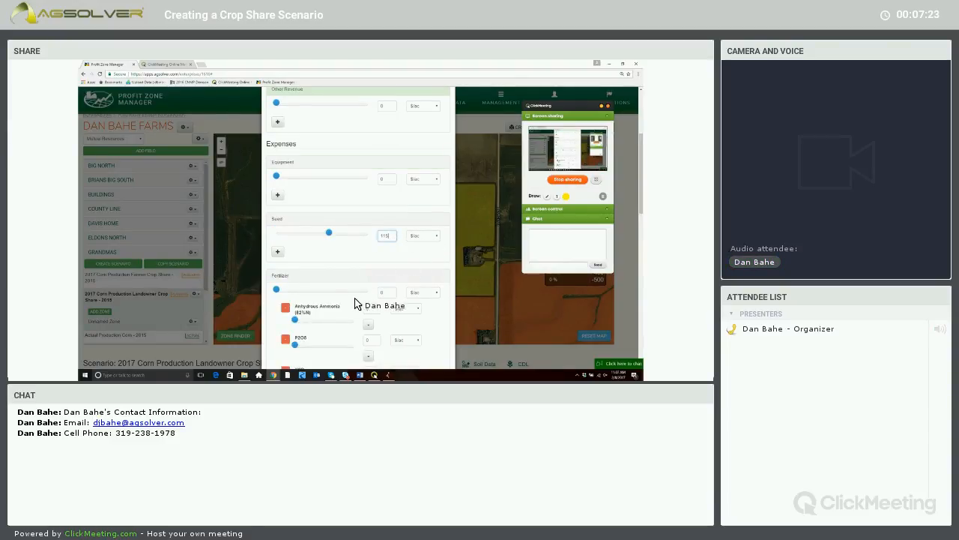
left_click(285, 308)
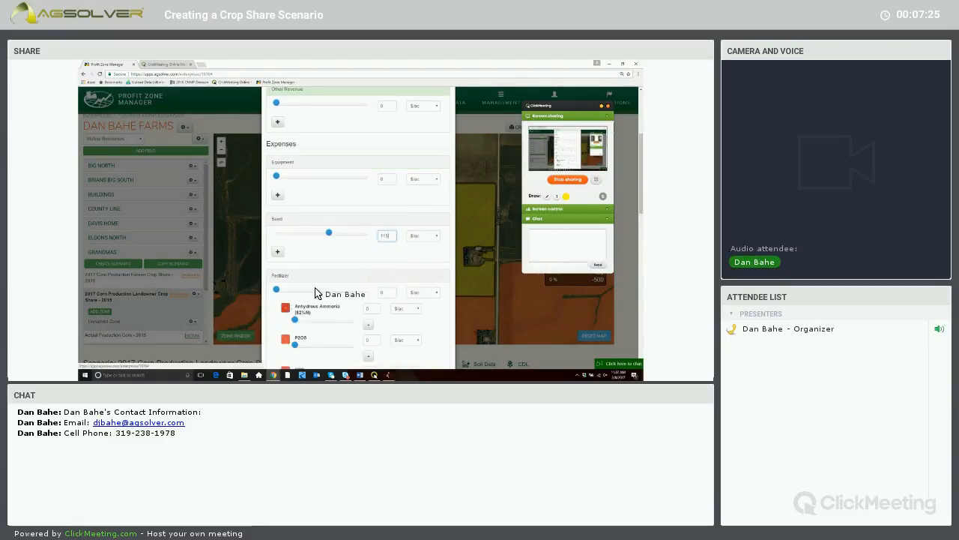
left_click(445, 146)
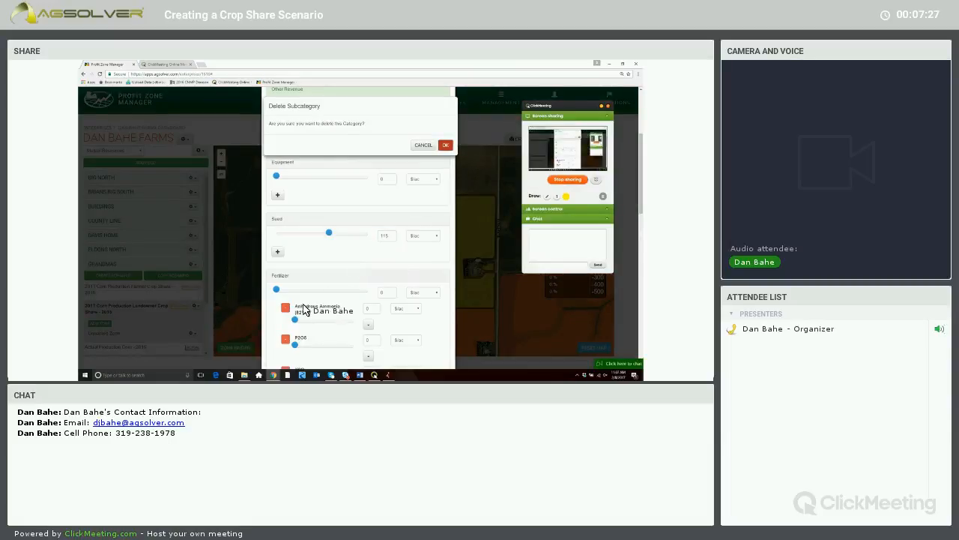
left_click(443, 146)
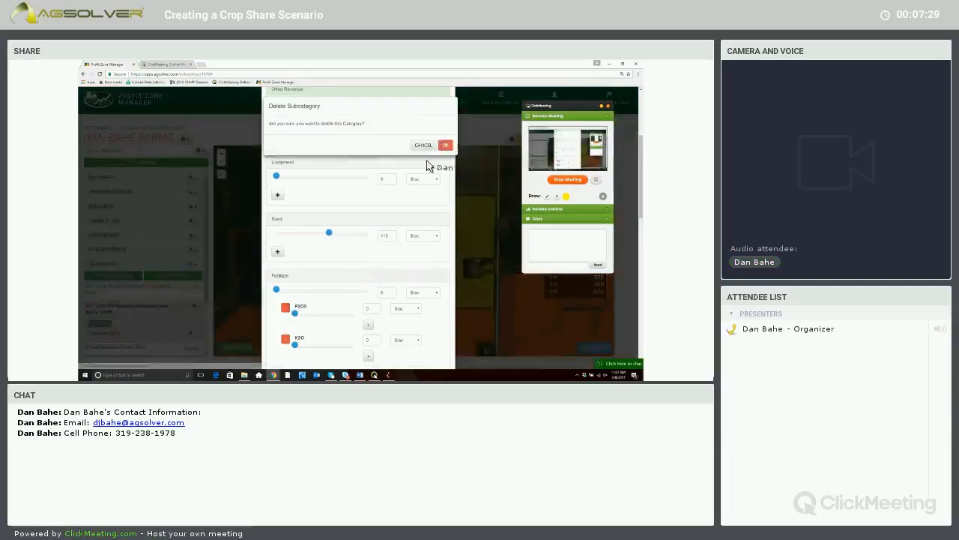
left_click(287, 308)
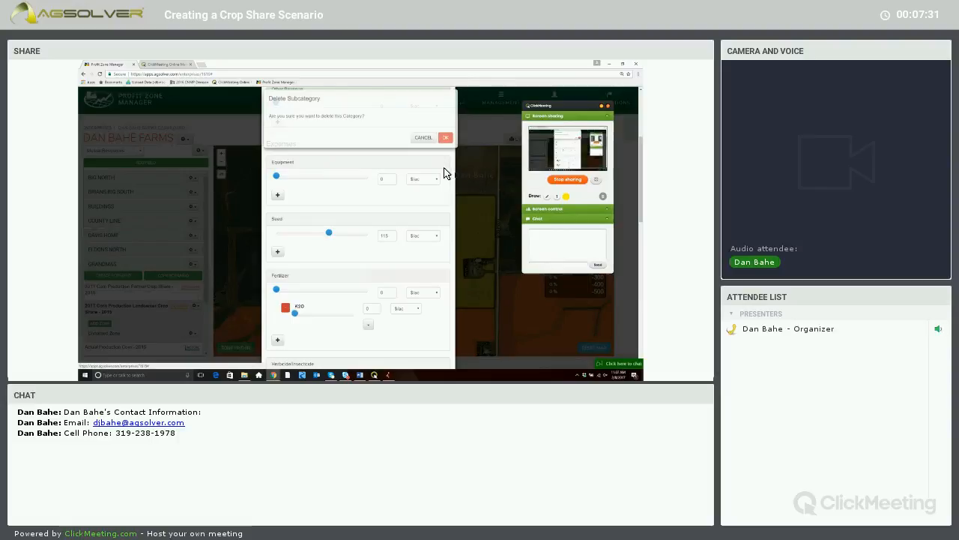
left_click(445, 147)
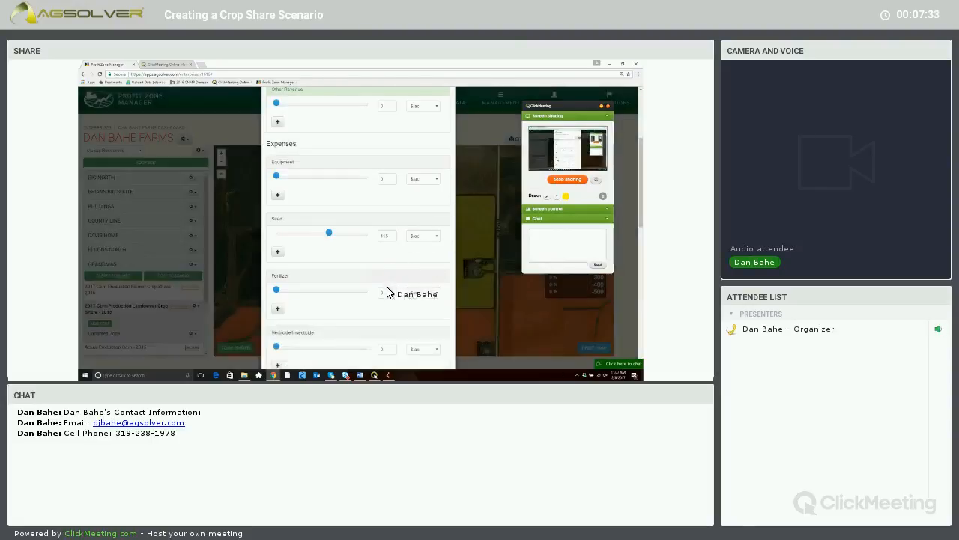
- Set the Fertilizer expense to 120 $/ac and fill in the landowner's Herbicide/Insecticide expense per acre
double_click(386, 295)
type("120")
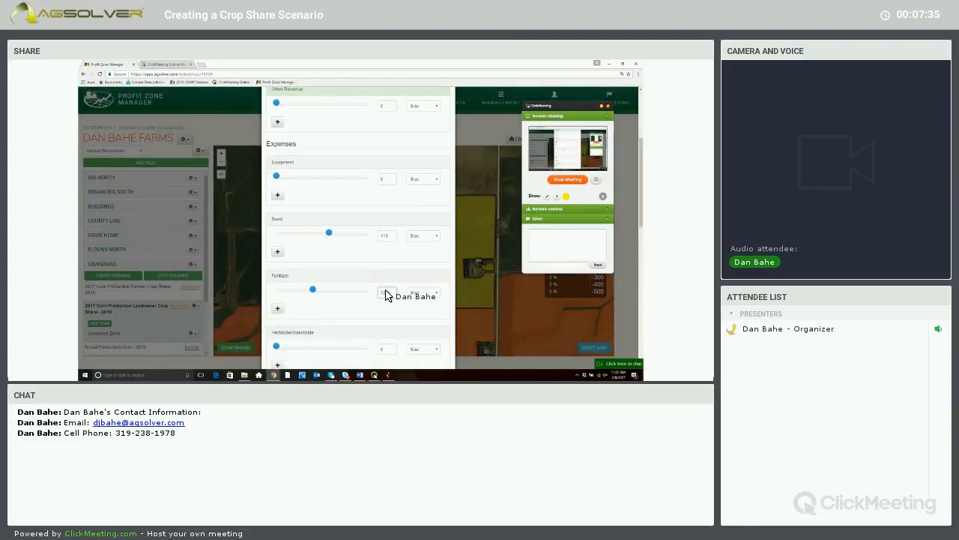
scroll(384, 294, "down", 1)
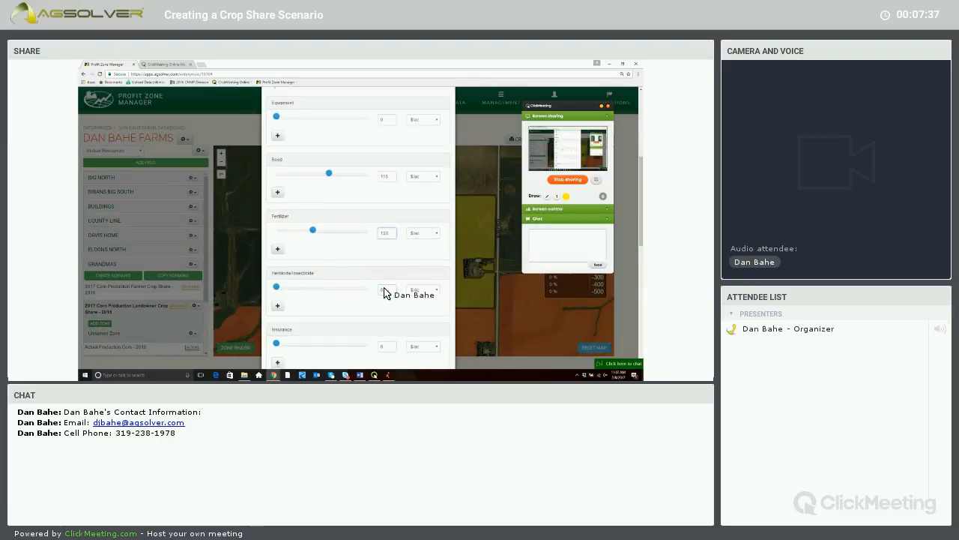
double_click(385, 291)
type("60")
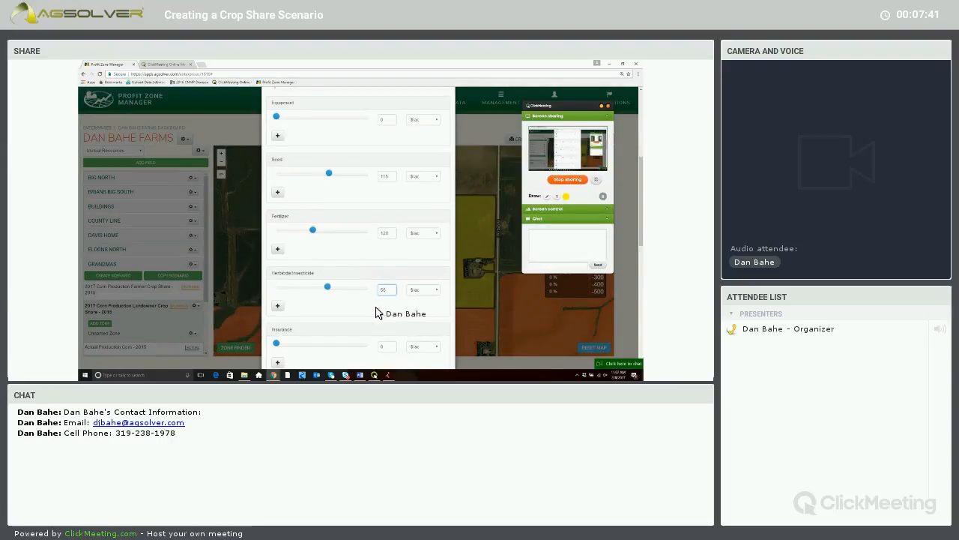
- Set the Insurance expense to 18 $/ac and the Interest expense to 20 $/ac
scroll(393, 255, "down", 2)
left_click(391, 258)
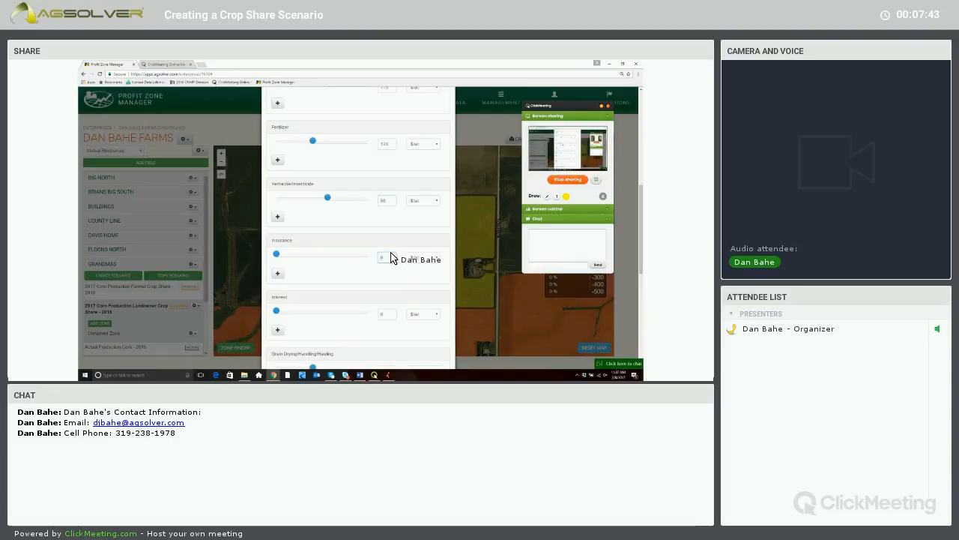
type("16")
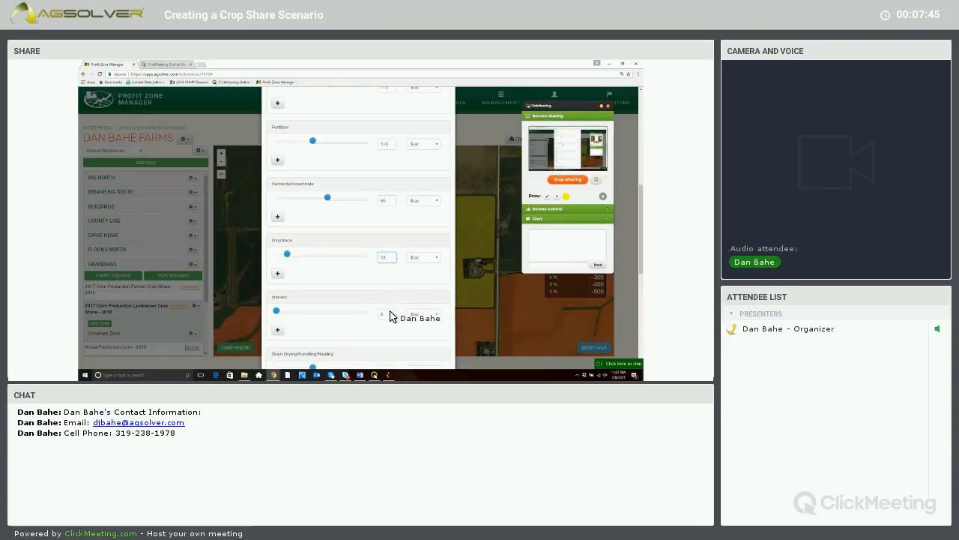
scroll(386, 255, "down", 2)
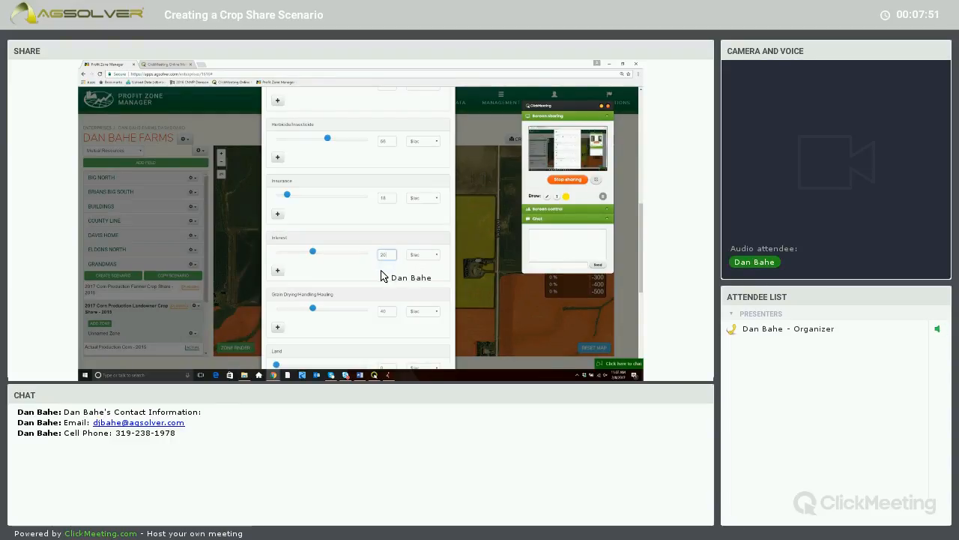
- Reduce the Grain Drying/Handling/Hauling expense to 0 and set the Land expense to 100 $/ac
scroll(345, 229, "down", 1)
scroll(330, 210, "down", 3)
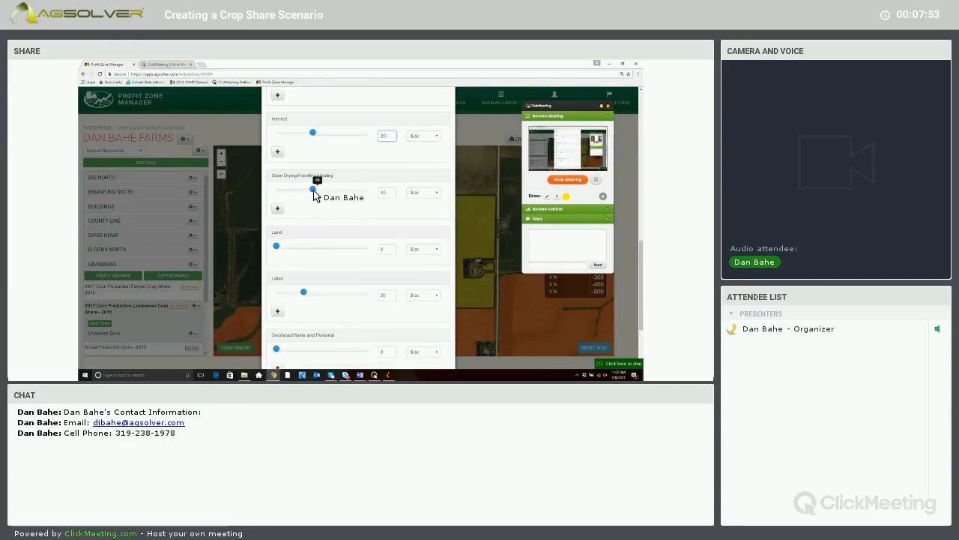
left_click_drag(312, 188, 277, 188)
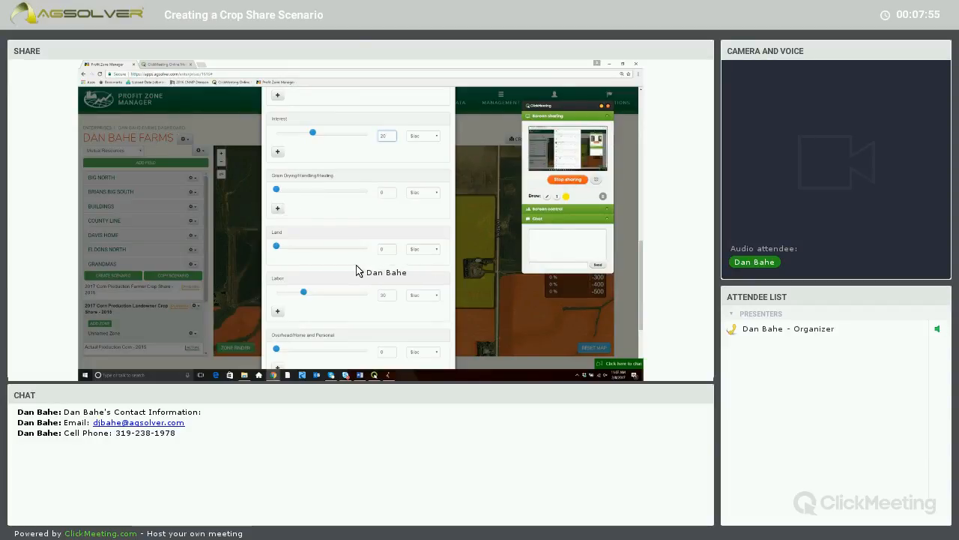
left_click(385, 250)
type("100")
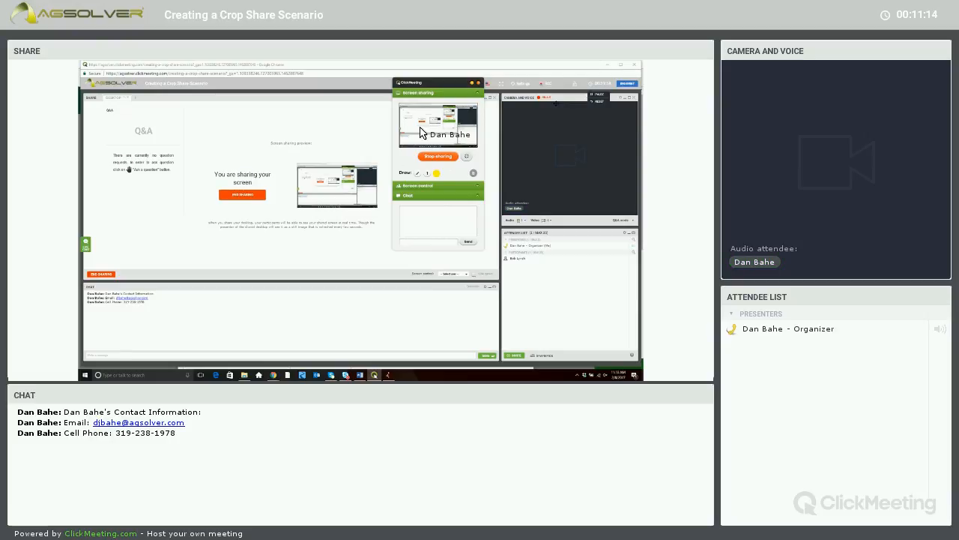
- Switch to the webinar agenda document in Word and move the screen sharing panel clear of the agenda text
left_click(360, 375)
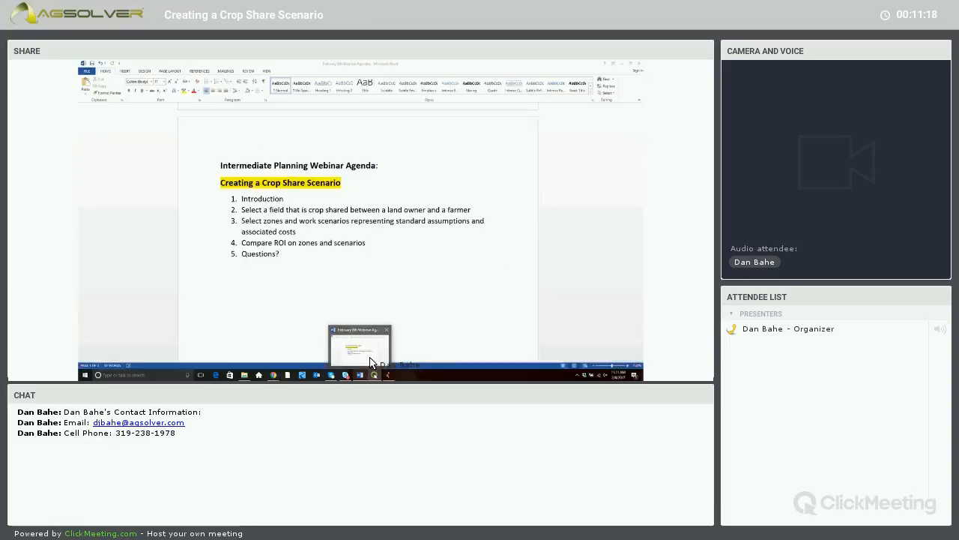
left_click_drag(478, 83, 570, 110)
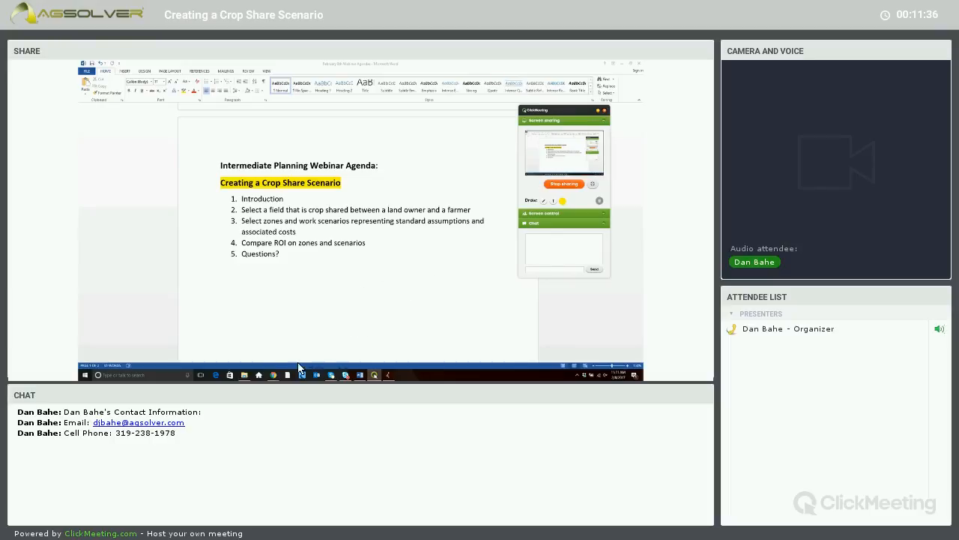
- Switch to the ClickMeeting room window in Chrome and end the webinar session
mouse_move(275, 374)
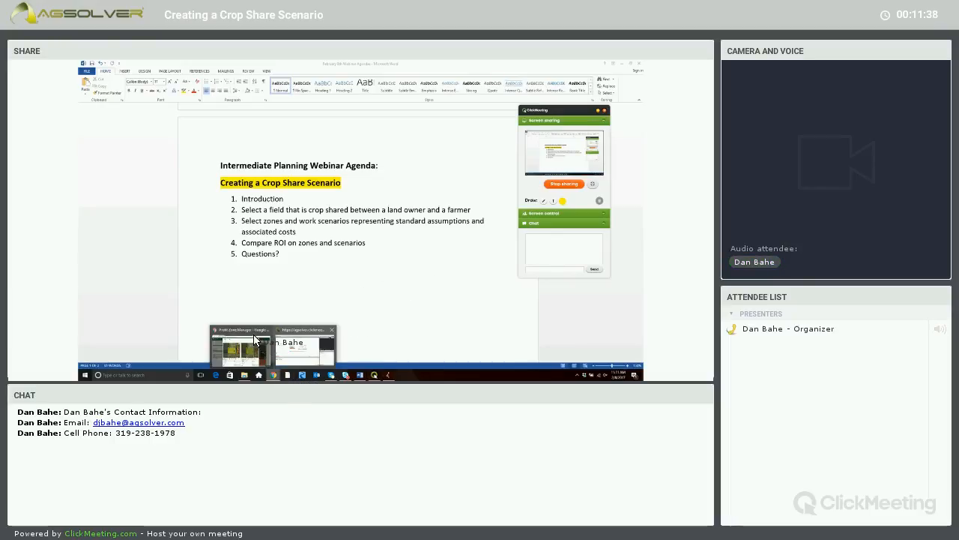
left_click(254, 353)
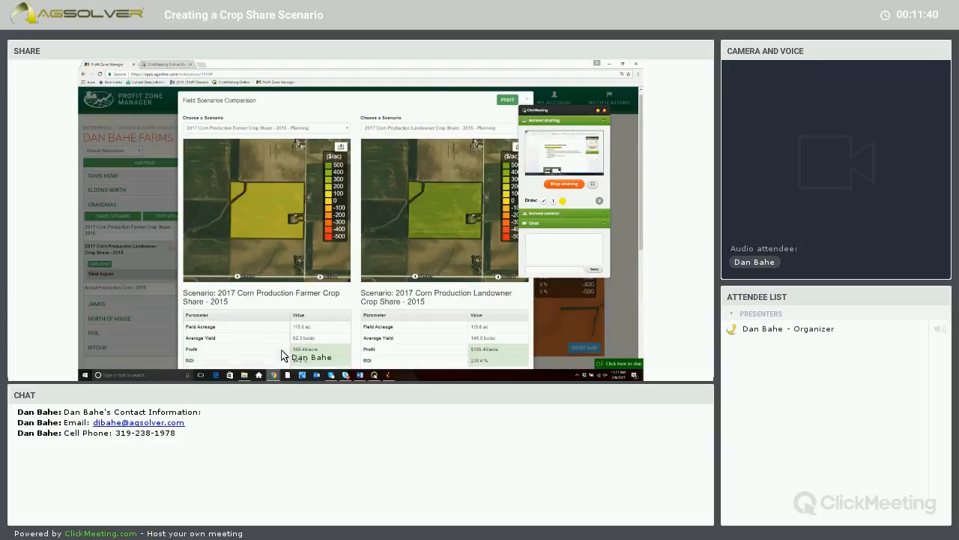
left_click(305, 350)
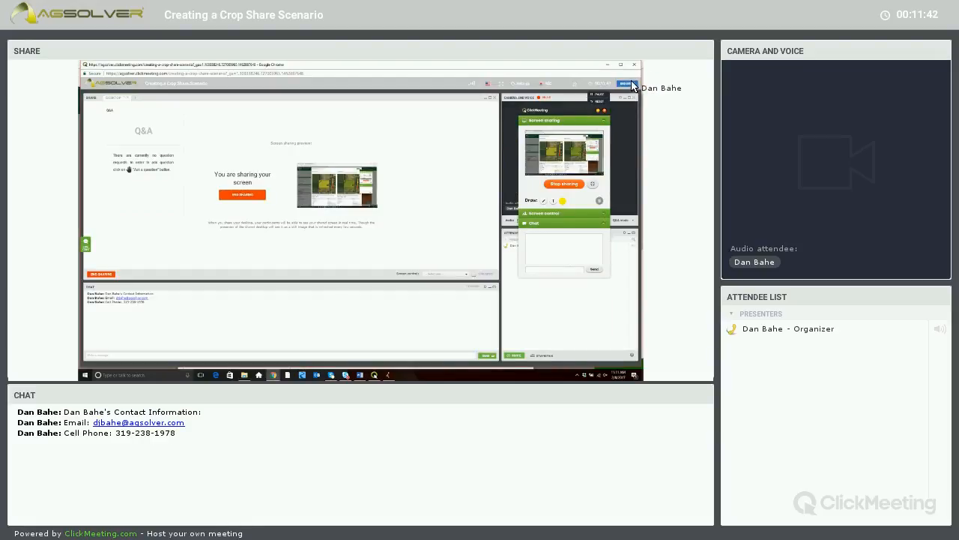
left_click(627, 83)
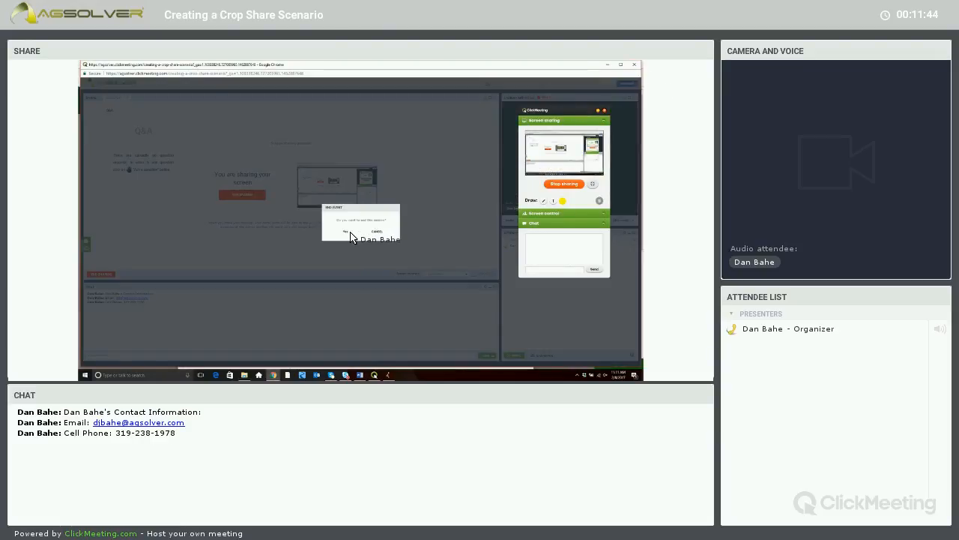